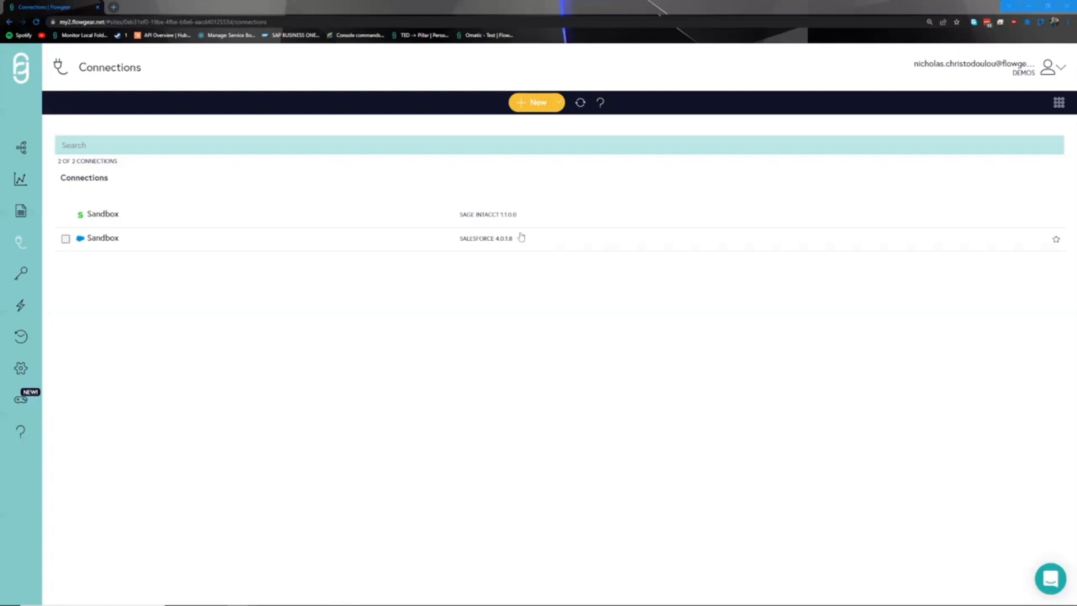
Step: Look over the site's list of workflows and its list of connections
left_click(25, 151)
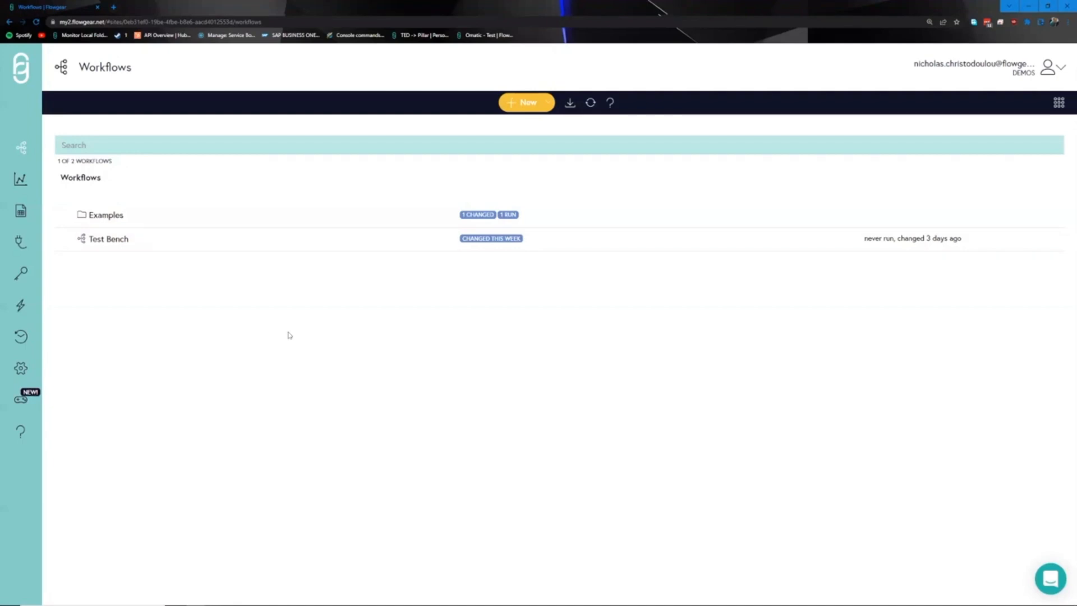
left_click(22, 247)
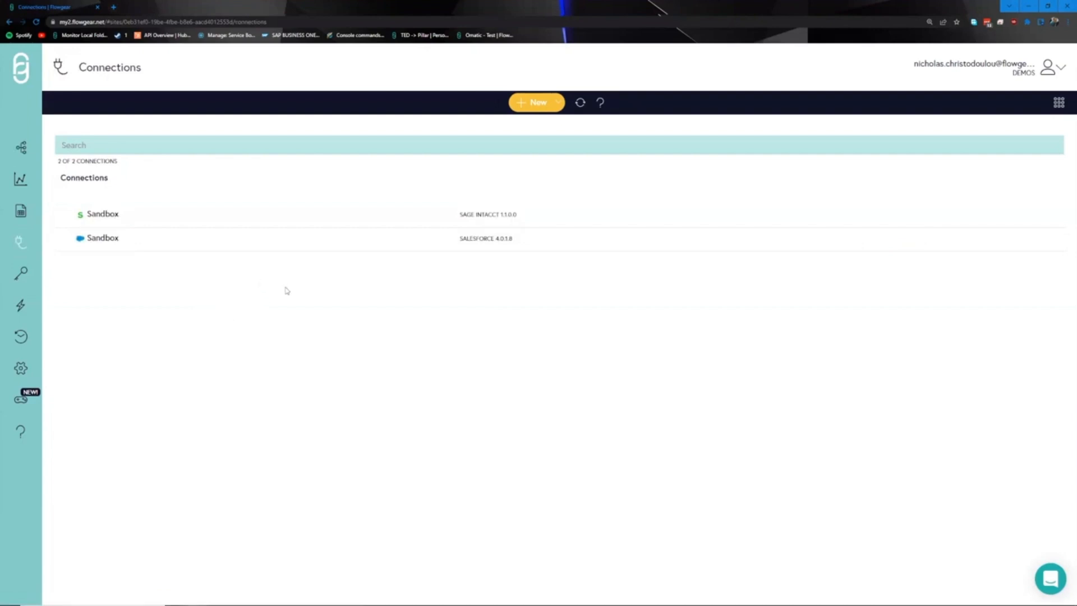
Step: Start a new connection for the ConnectWise Manage connector with the site environment set to Test, then leave it unsaved
left_click(532, 105)
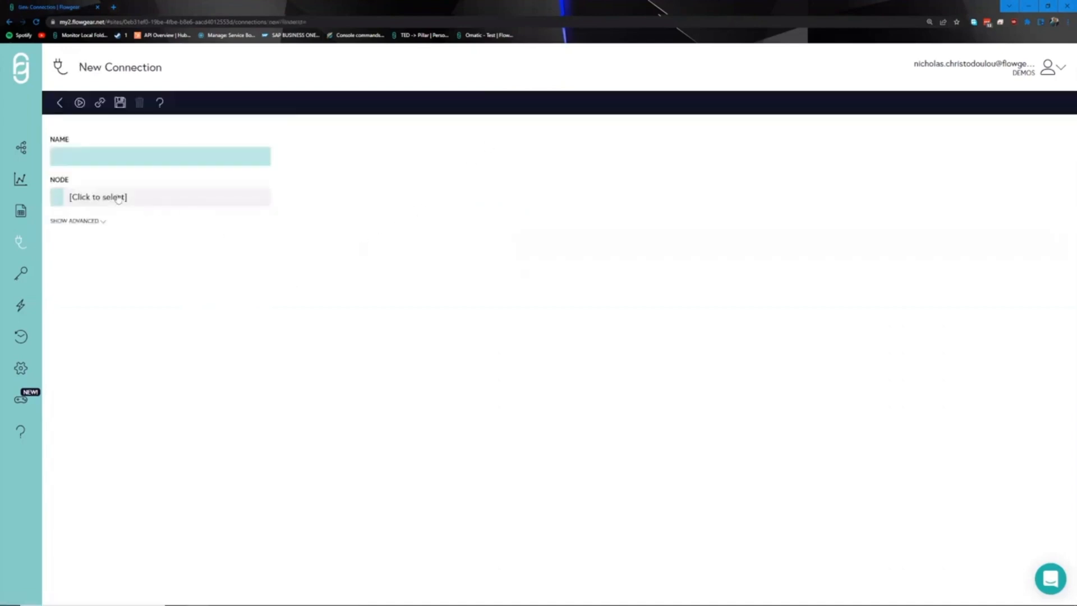
left_click(118, 198)
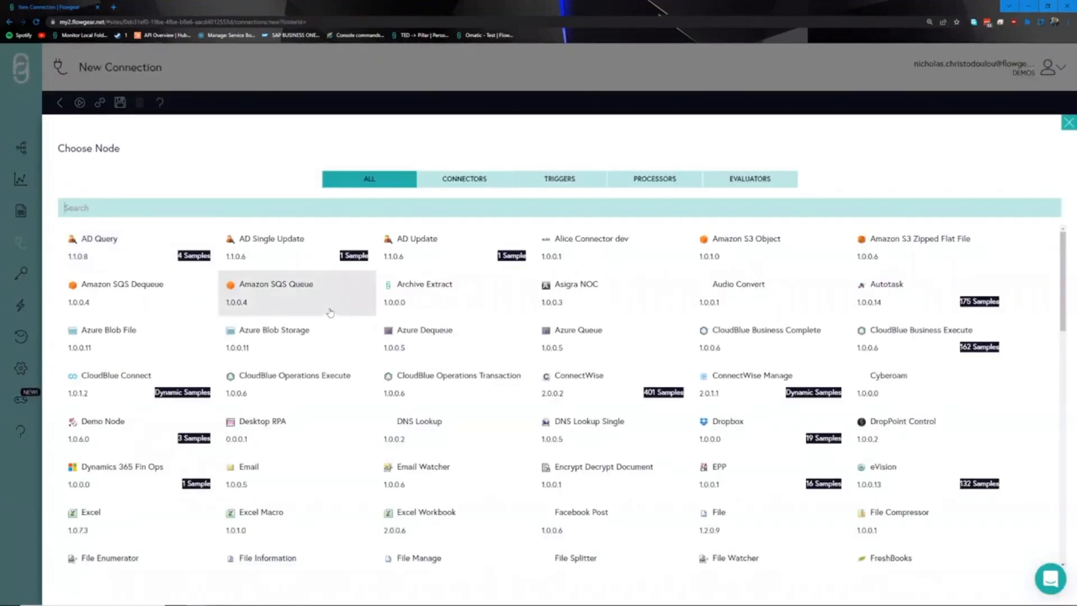
left_click(473, 178)
left_click(306, 383)
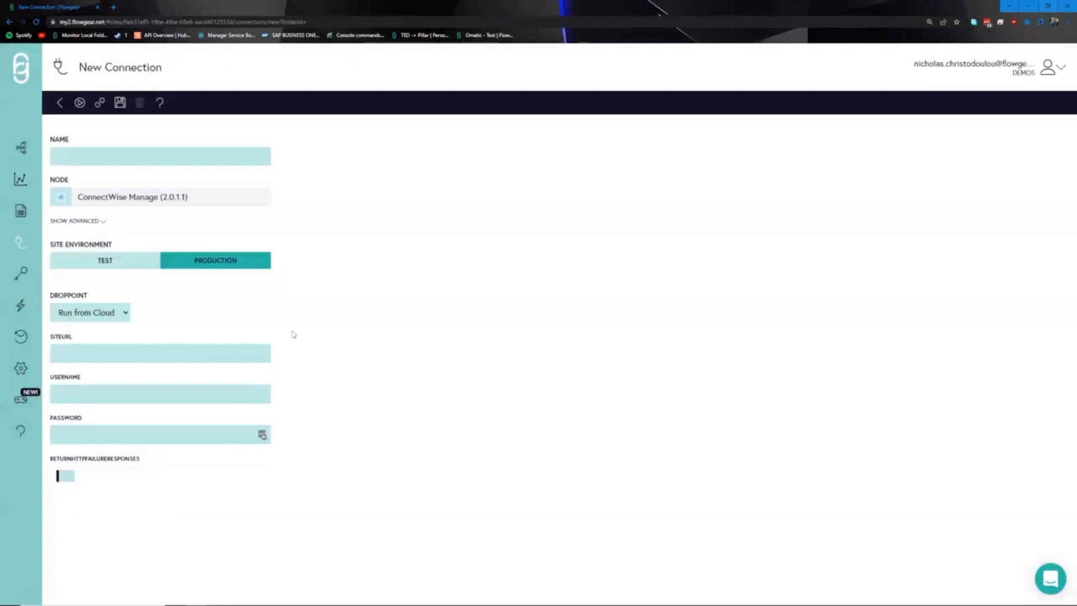
left_click(114, 262)
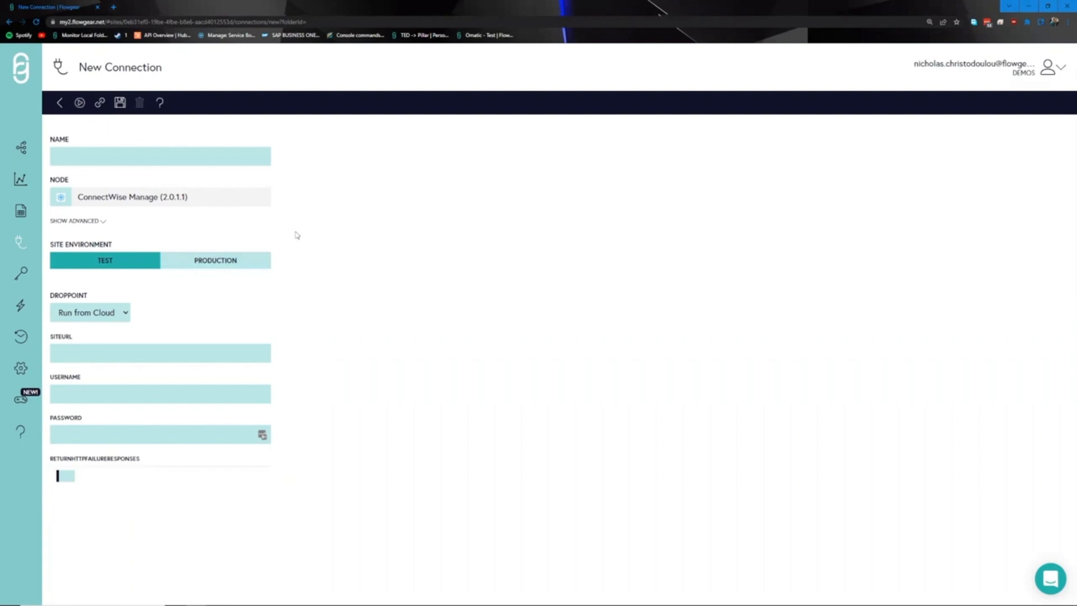
left_click(22, 308)
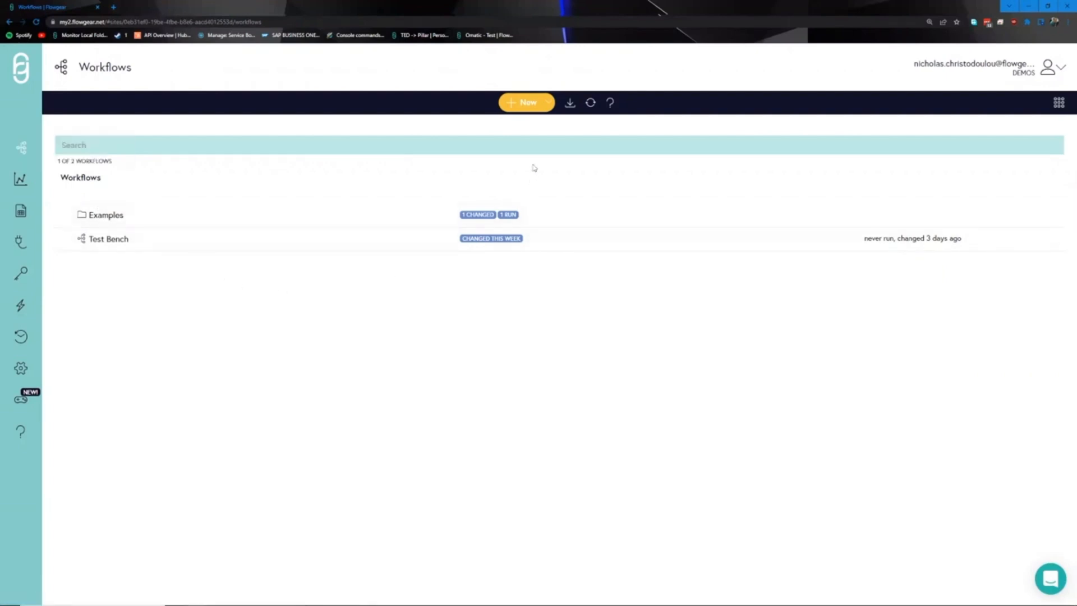
Step: Create a new blank workflow named Test Workflow
left_click(521, 106)
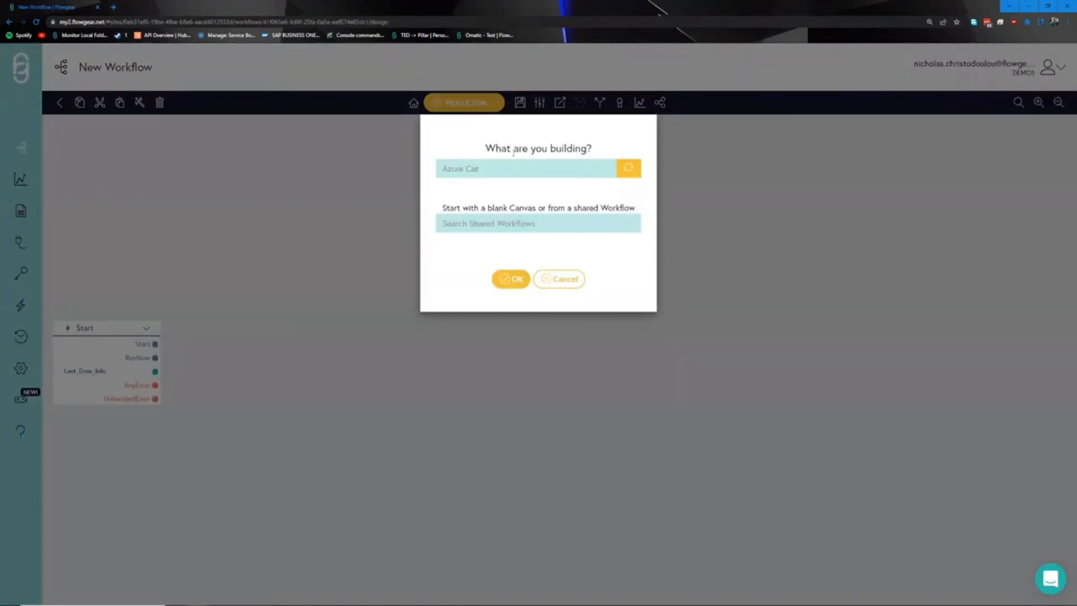
type("Test Workflow")
left_click(511, 279)
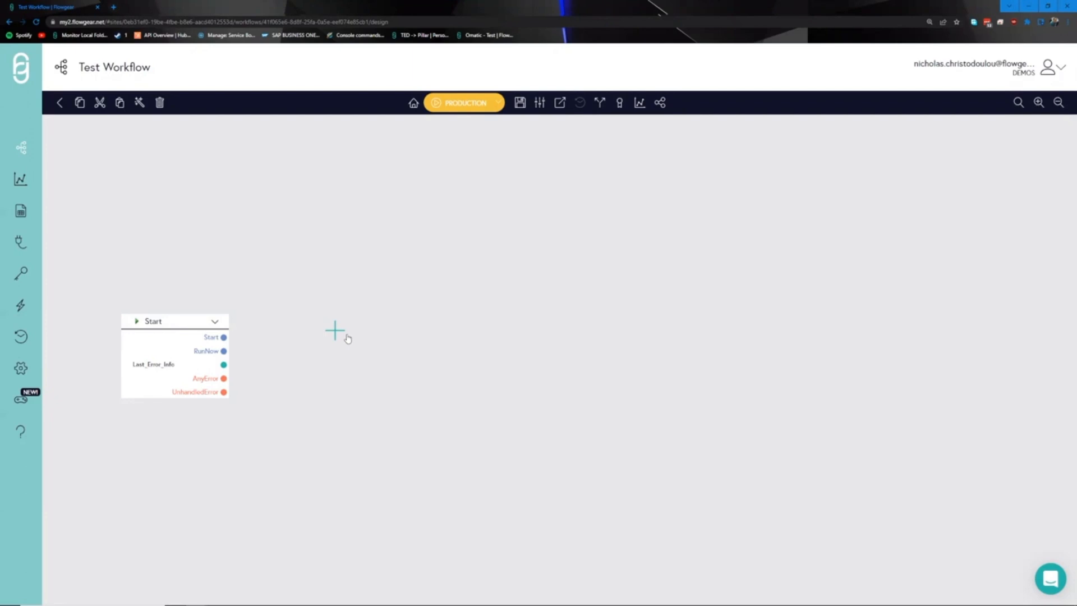
Step: Browse the available workflow nodes by category: connectors, triggers, processors and evaluators
left_click(347, 335)
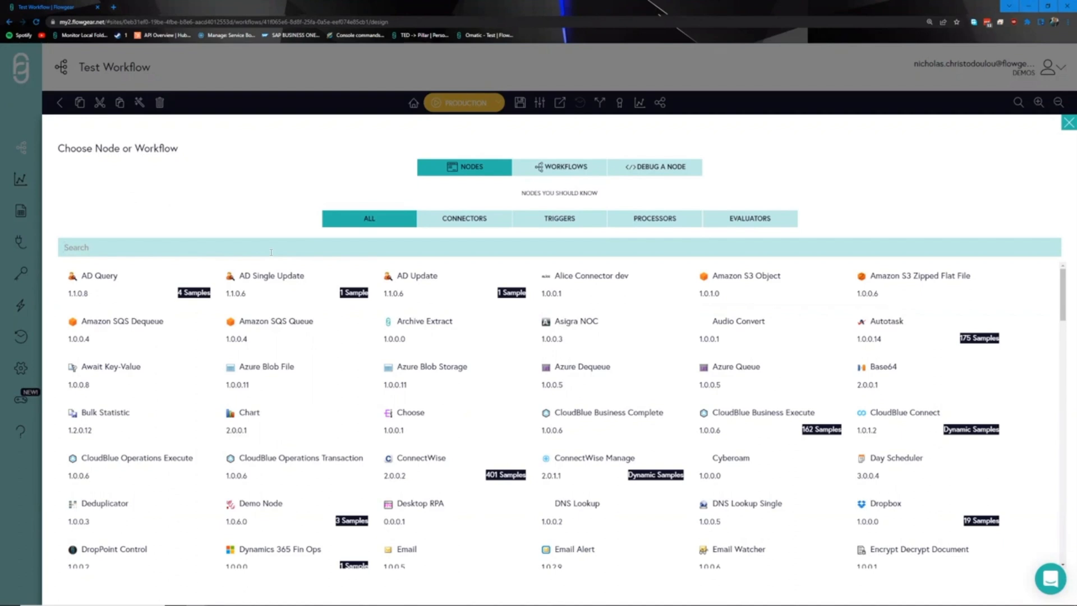
left_click(463, 219)
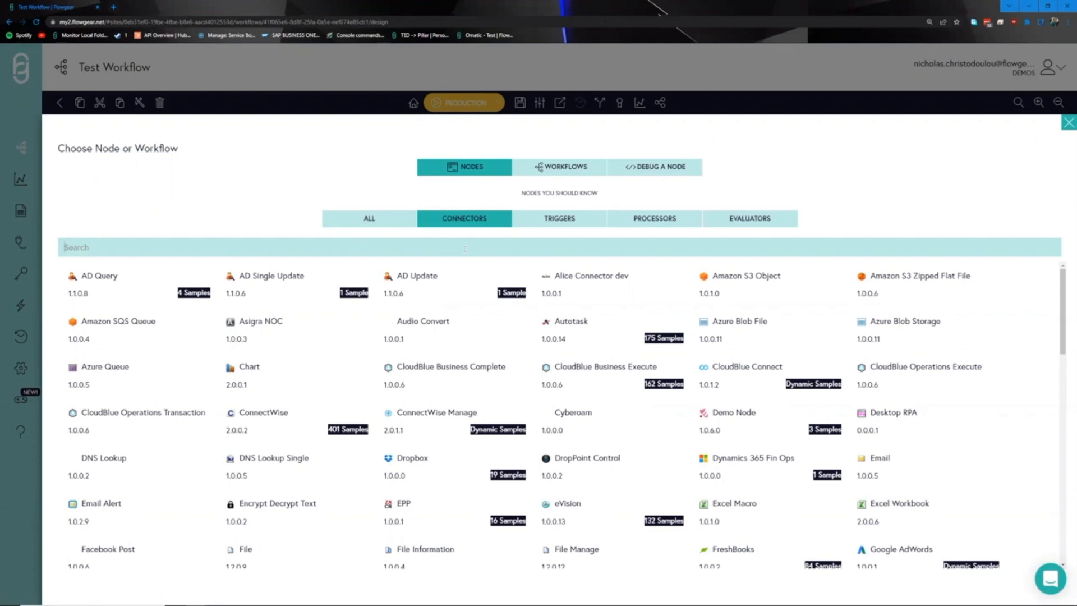
left_click(547, 220)
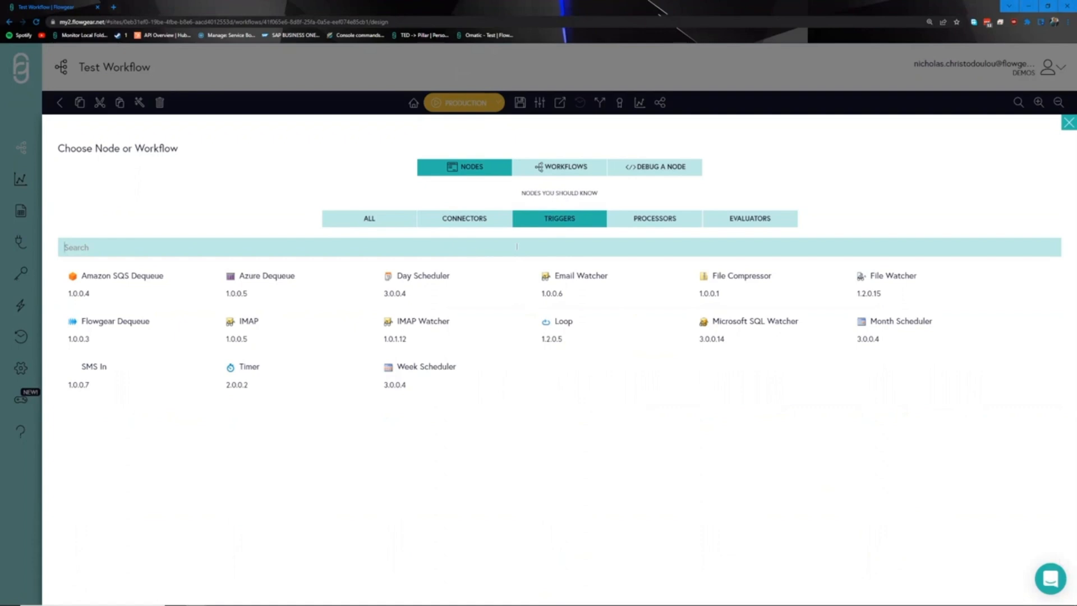
left_click(669, 224)
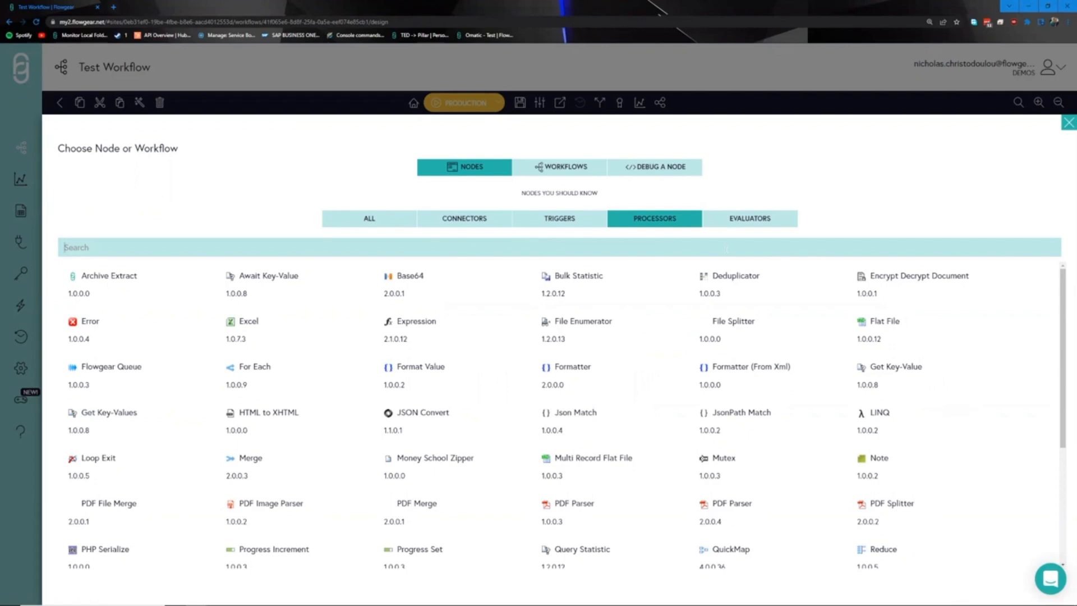
left_click(759, 222)
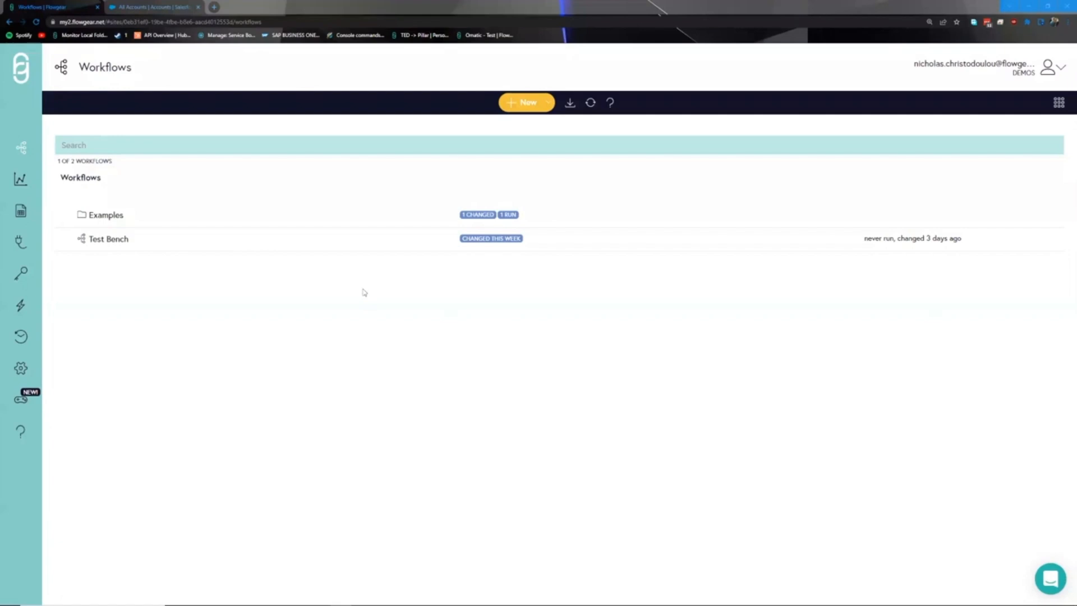
Step: Create a new blank workflow named Customer Sync
left_click(527, 104)
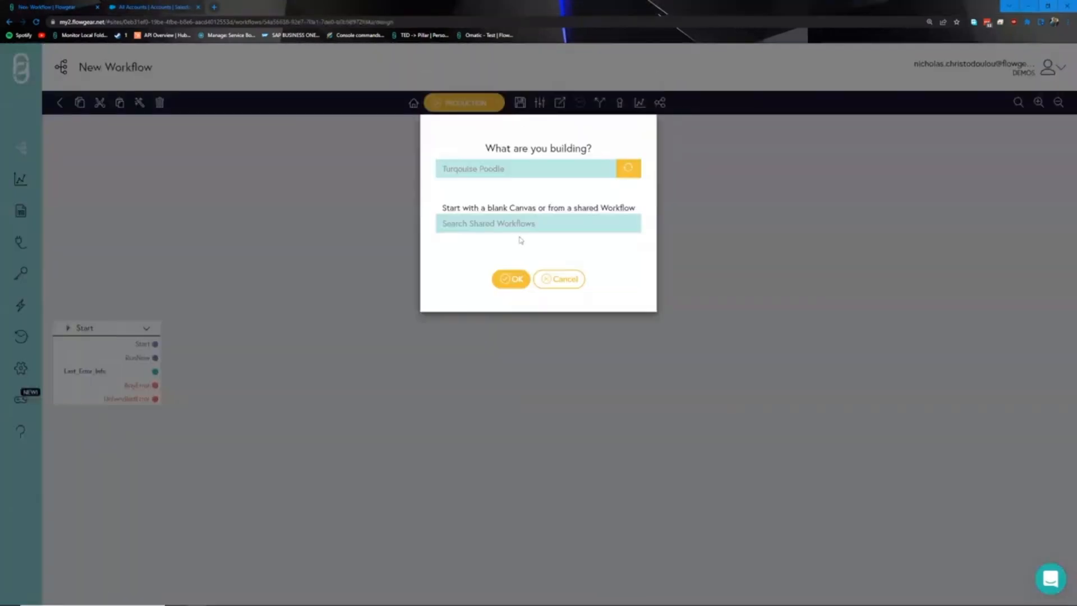
type("Customer Sync")
left_click(511, 278)
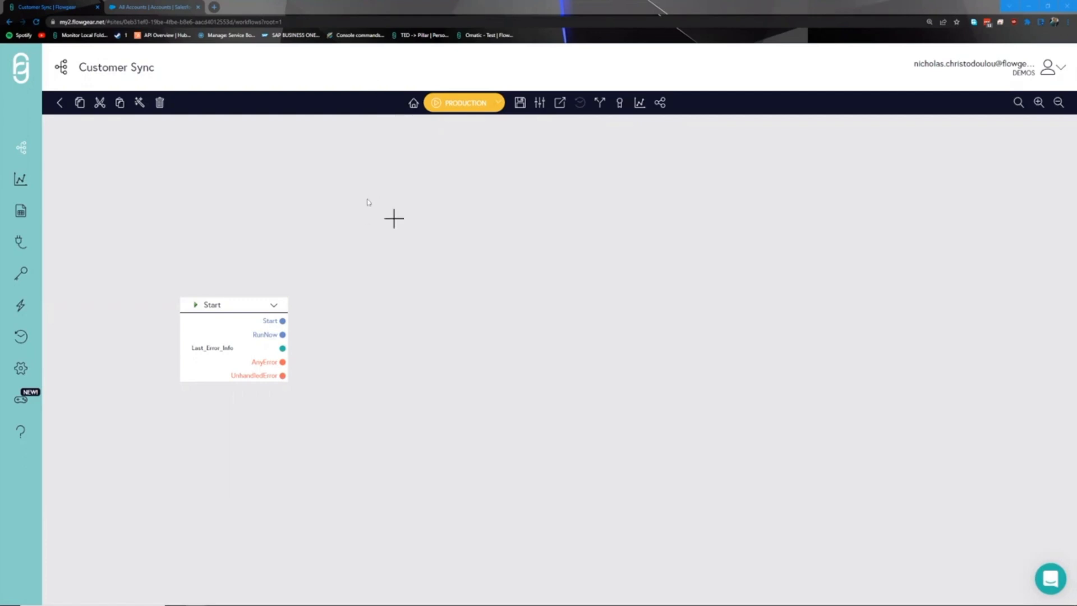
Step: Add a Sage Intacct connector node beside the Start node
left_click(395, 316)
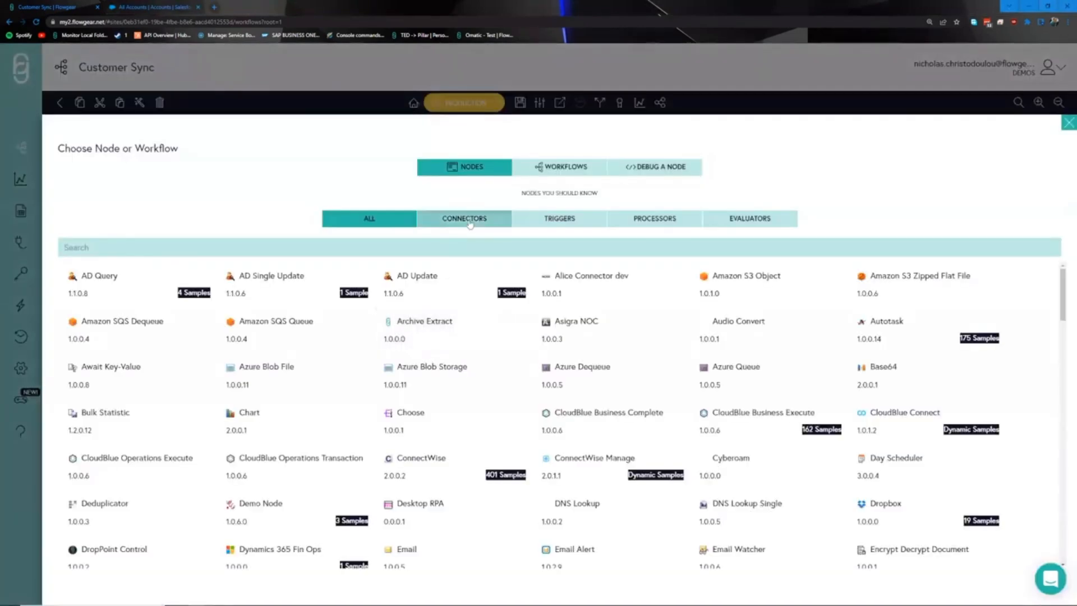
left_click(470, 224)
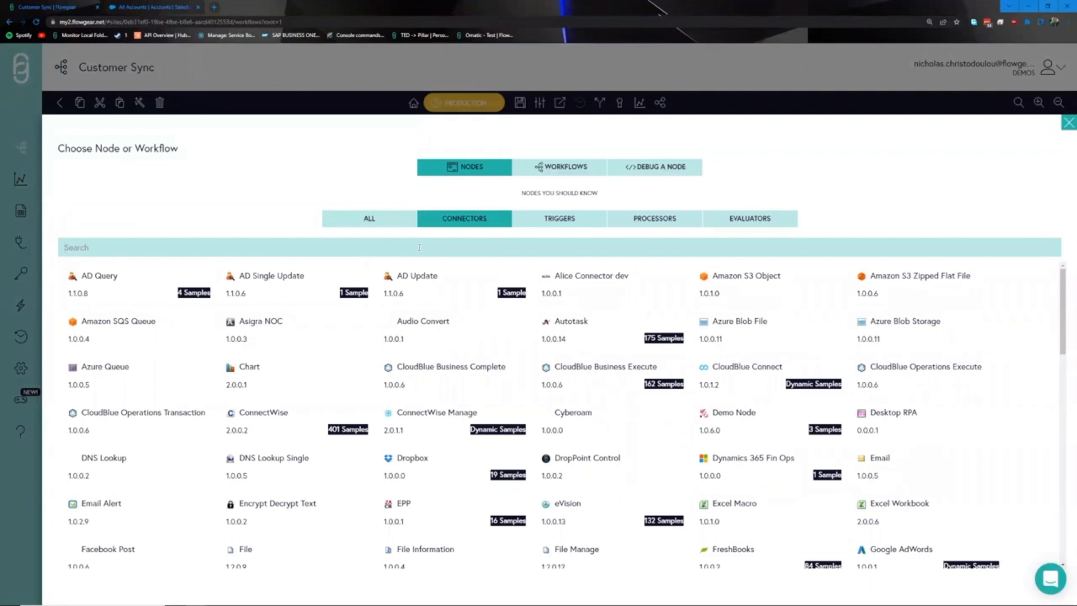
type("sage")
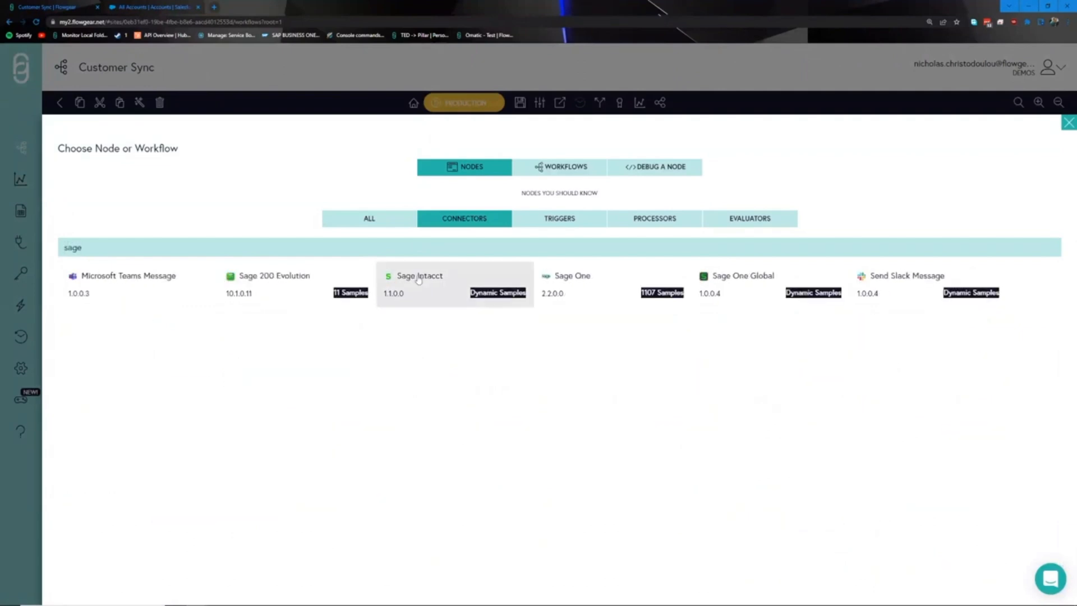
left_click(418, 279)
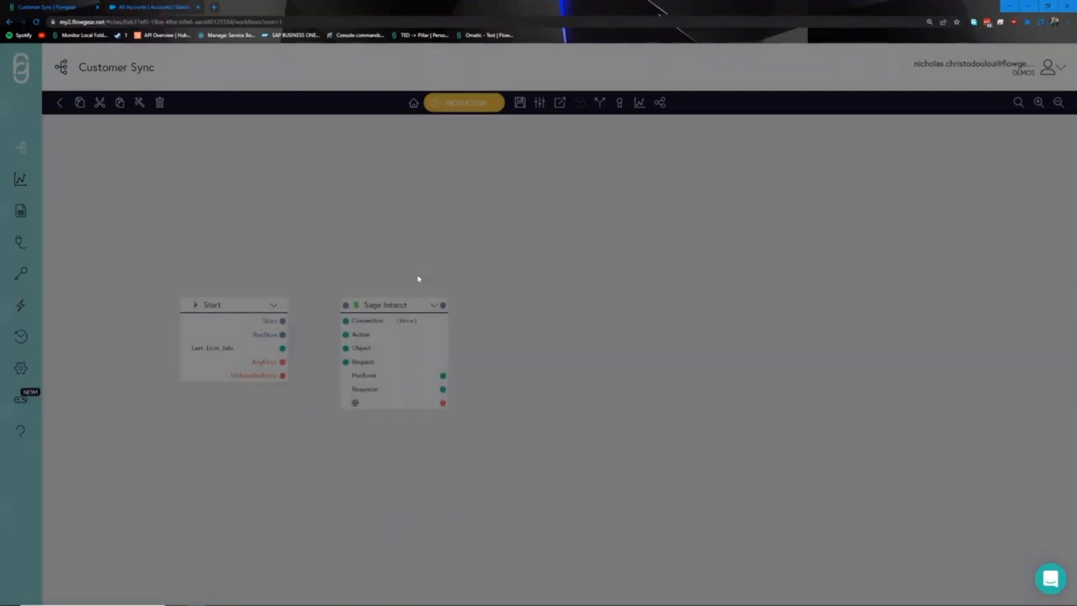
Step: Add a Salesforce connector node, leaving space for one node between it and the Sage Intacct node
left_click(715, 322)
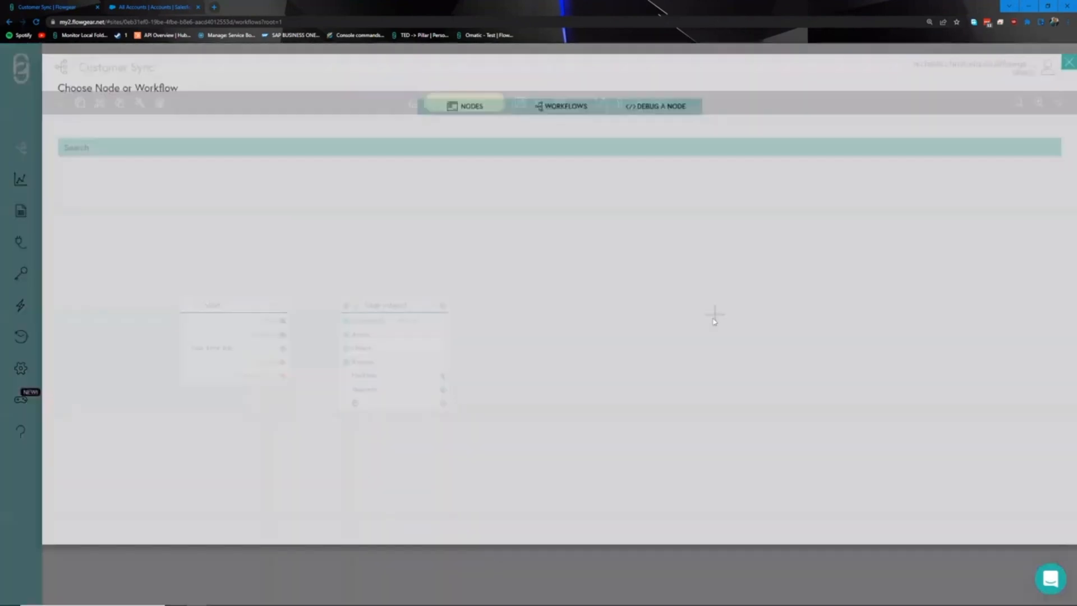
left_click(493, 222)
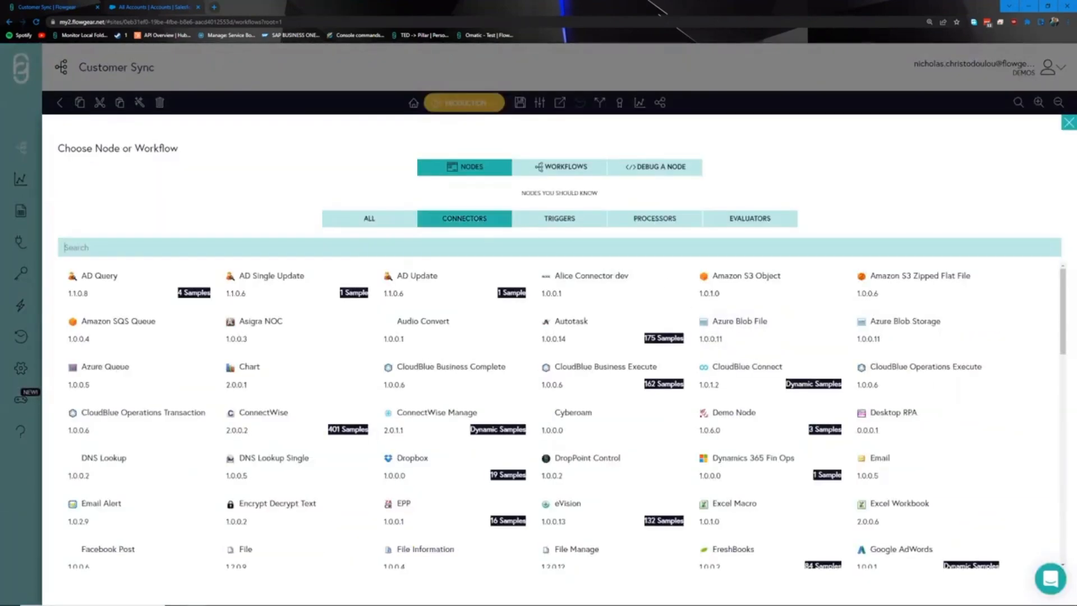
type("sales")
left_click(137, 283)
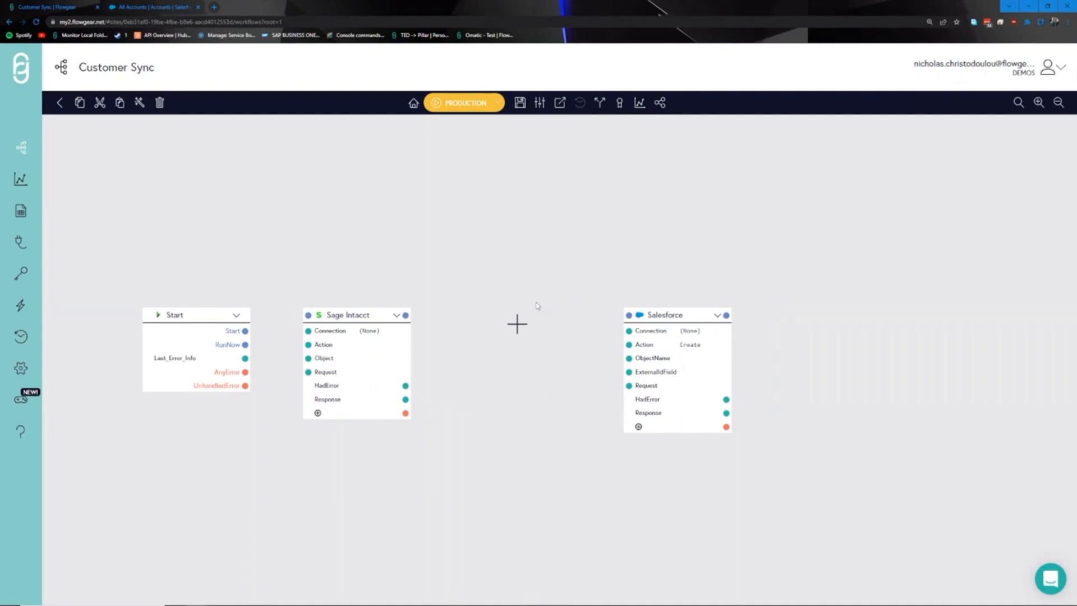
Step: Add a QuickMap processor node between the Sage Intacct and Salesforce nodes
left_click(516, 324)
left_click(654, 222)
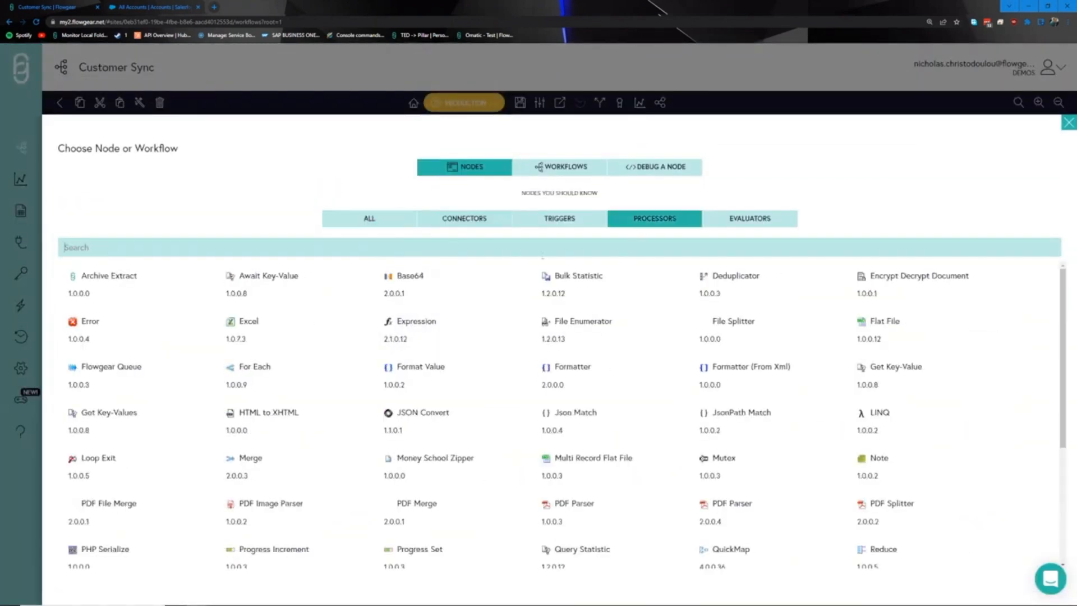
type("quick")
left_click(193, 283)
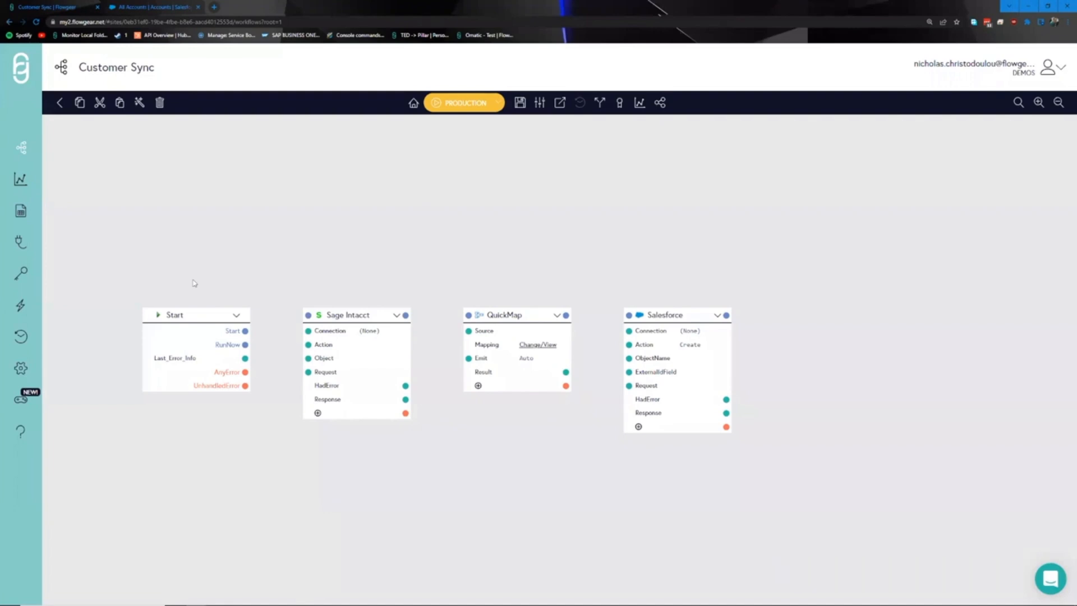
mouse_move(365, 318)
left_mouse_down()
mouse_move(351, 316)
mouse_move(365, 323)
left_mouse_up()
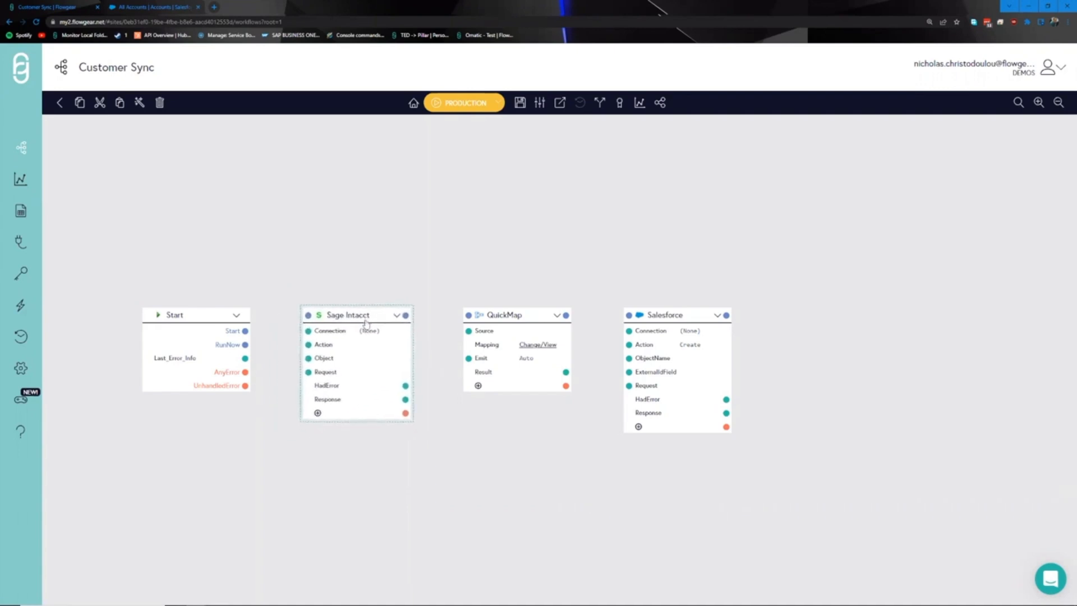
left_click(526, 316)
mouse_move(691, 319)
left_mouse_down()
mouse_move(683, 315)
mouse_move(691, 318)
left_mouse_up()
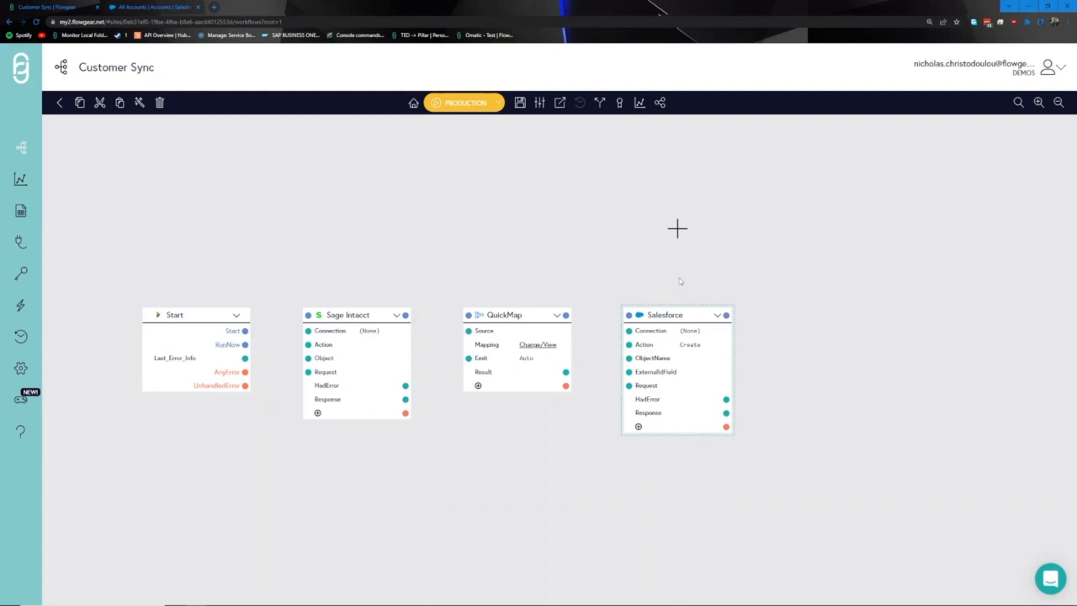
Step: Set the Sage Intacct node's connection to Sandbox
left_click(378, 331)
left_click(378, 334)
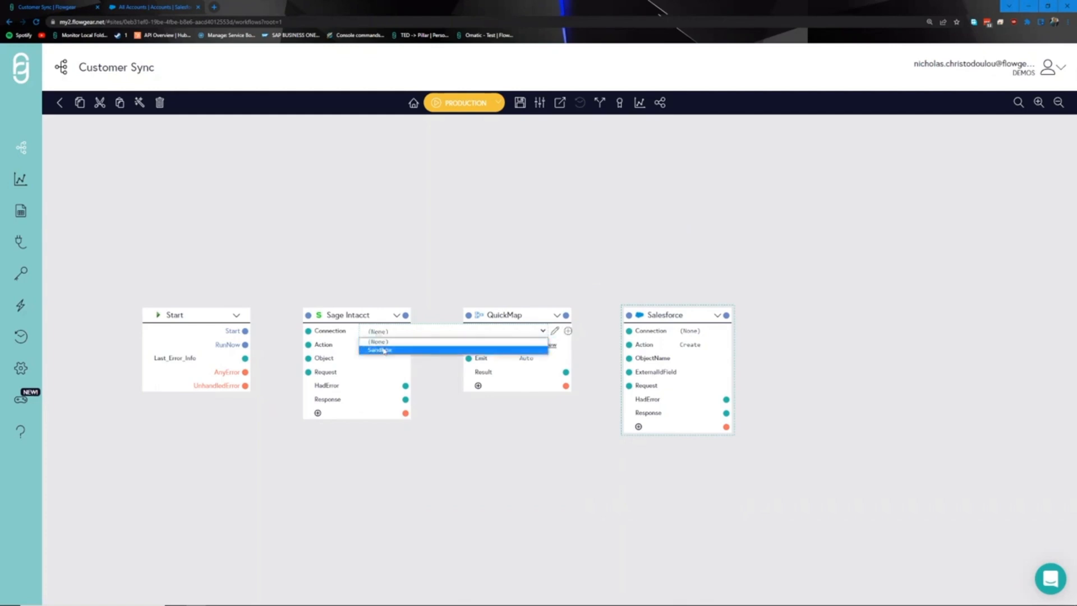
left_click(383, 351)
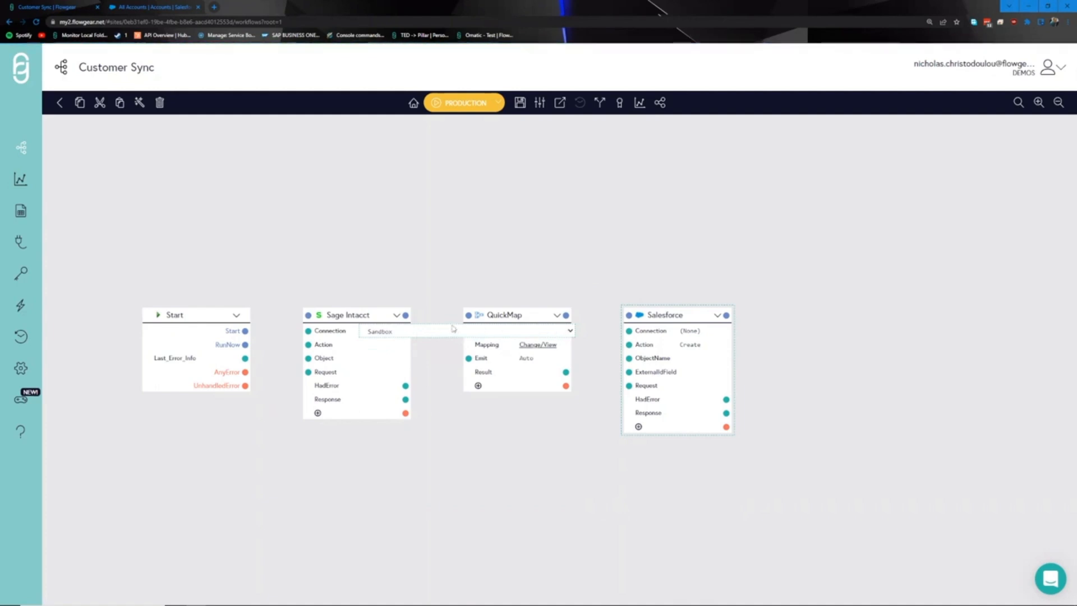
Step: Review the Sage Intacct Sandbox connection's Production and Test settings, test the connection under Test, and return to the Customer Sync workflow
mouse_move(552, 335)
left_click(556, 334)
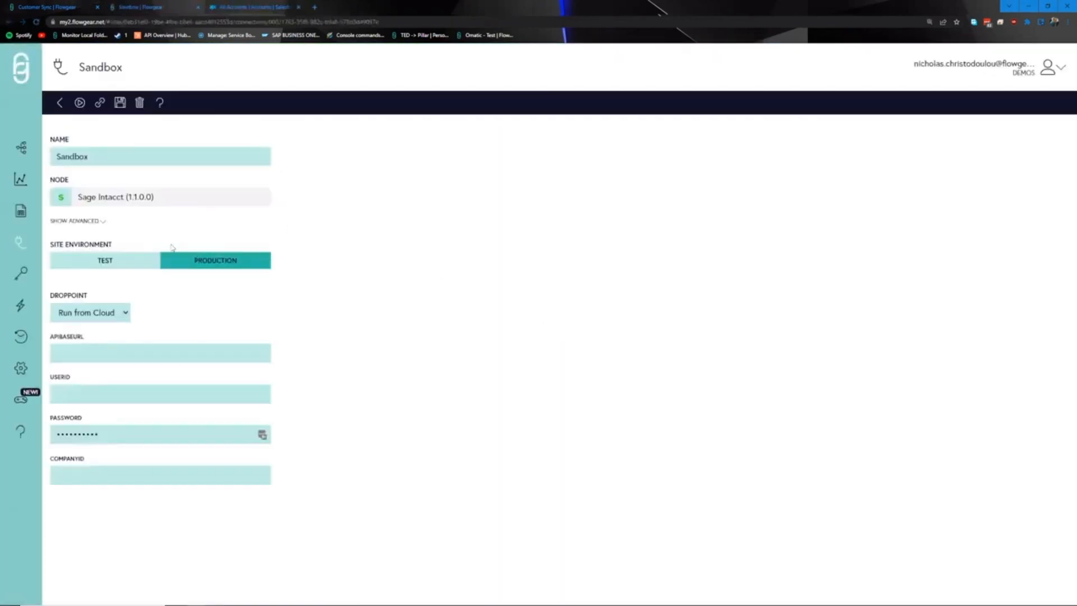
left_click(133, 267)
left_click(209, 262)
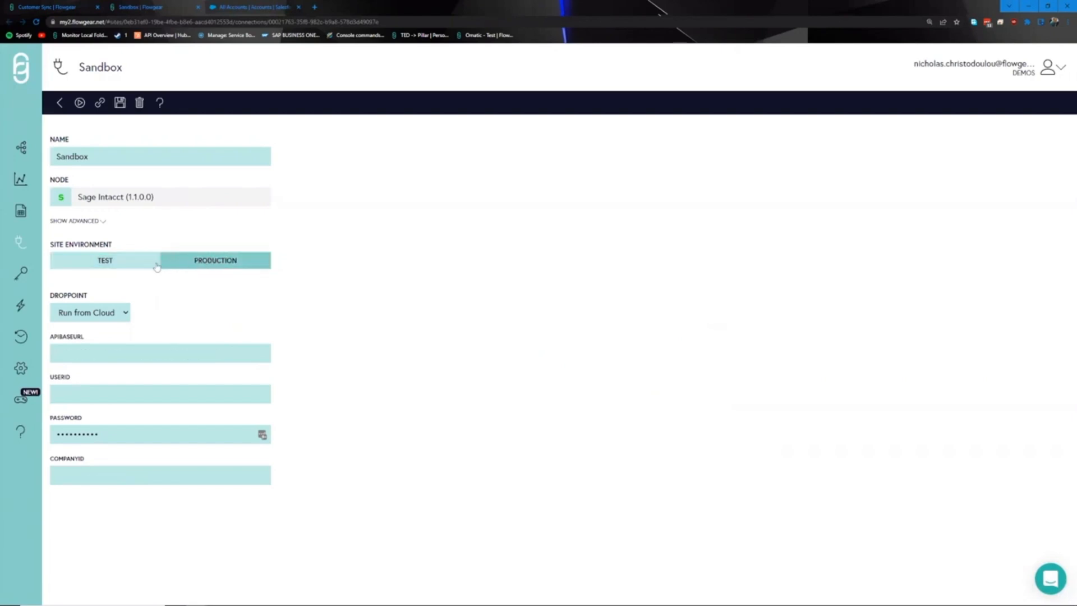
left_click(118, 264)
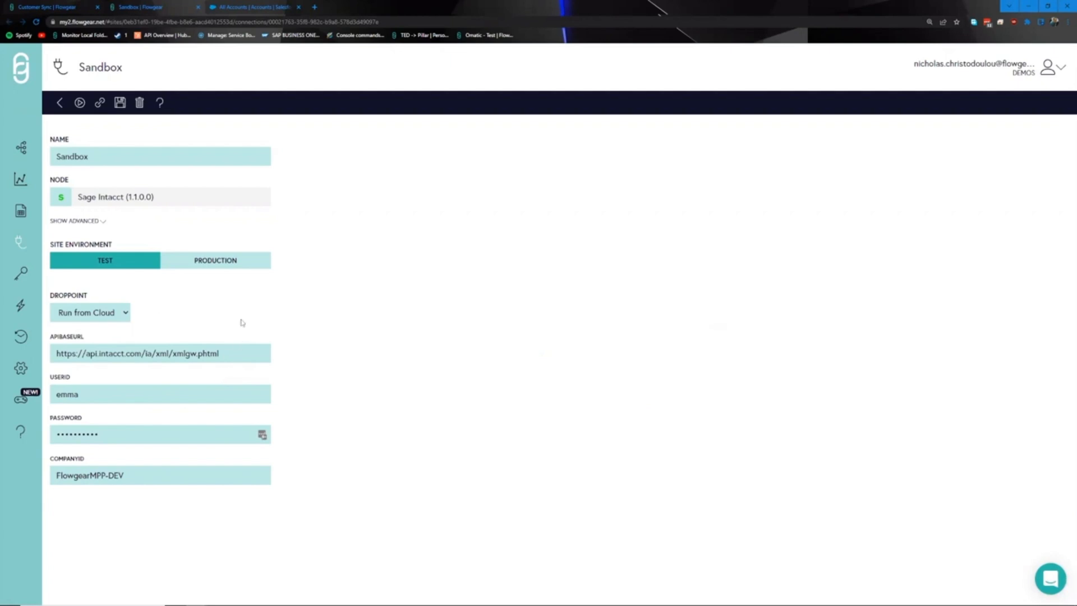
left_click(80, 103)
left_click(90, 4)
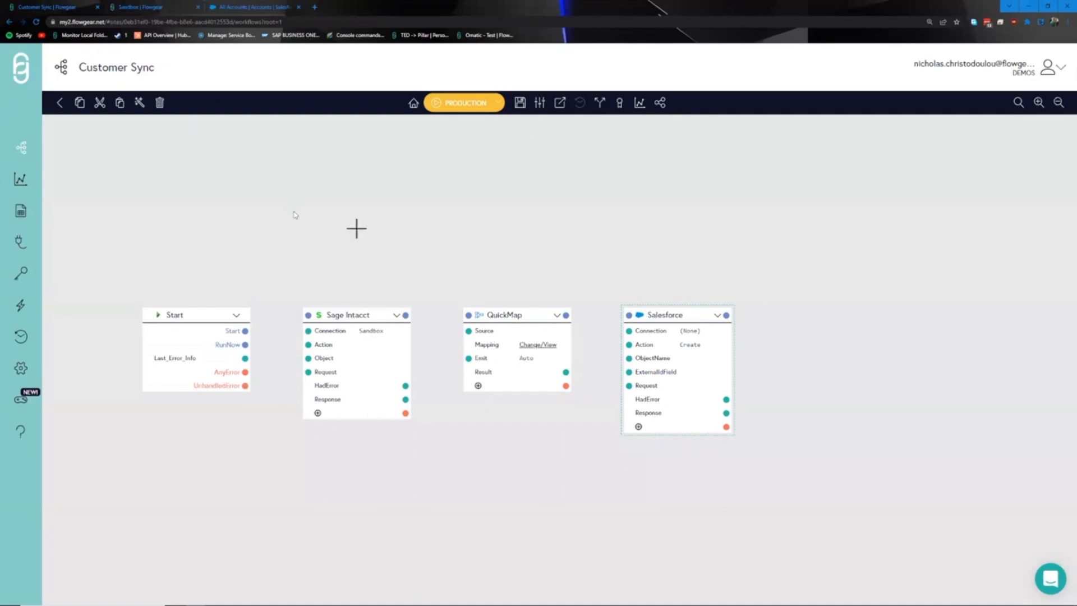
Step: Apply the List Customers (Legacy) sample to the Sage Intacct node, finding it with the search "list customers"
left_click_drag(381, 279, 377, 263)
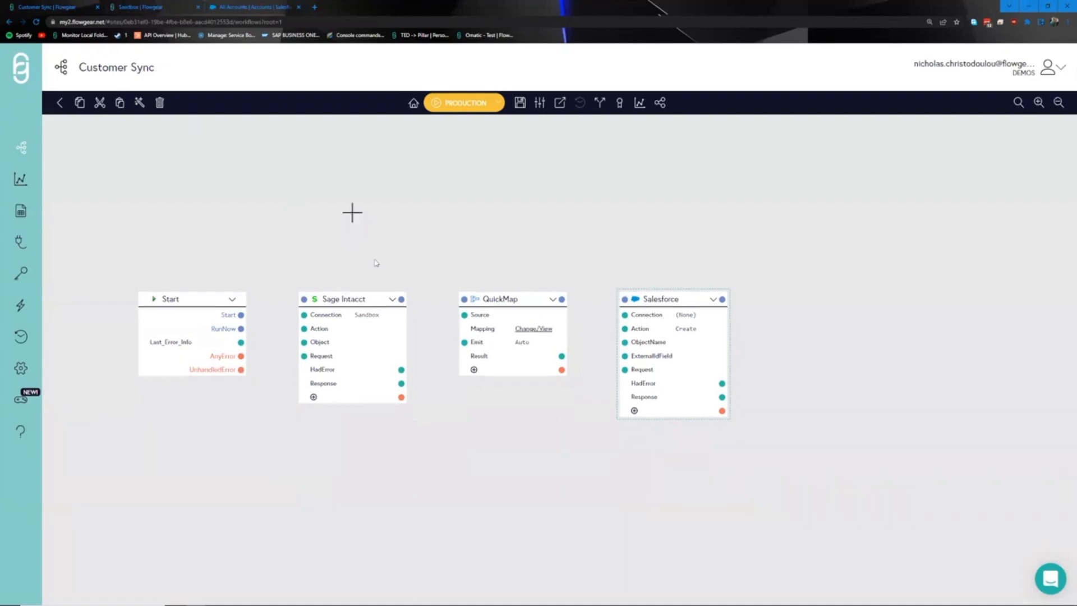
left_click(393, 300)
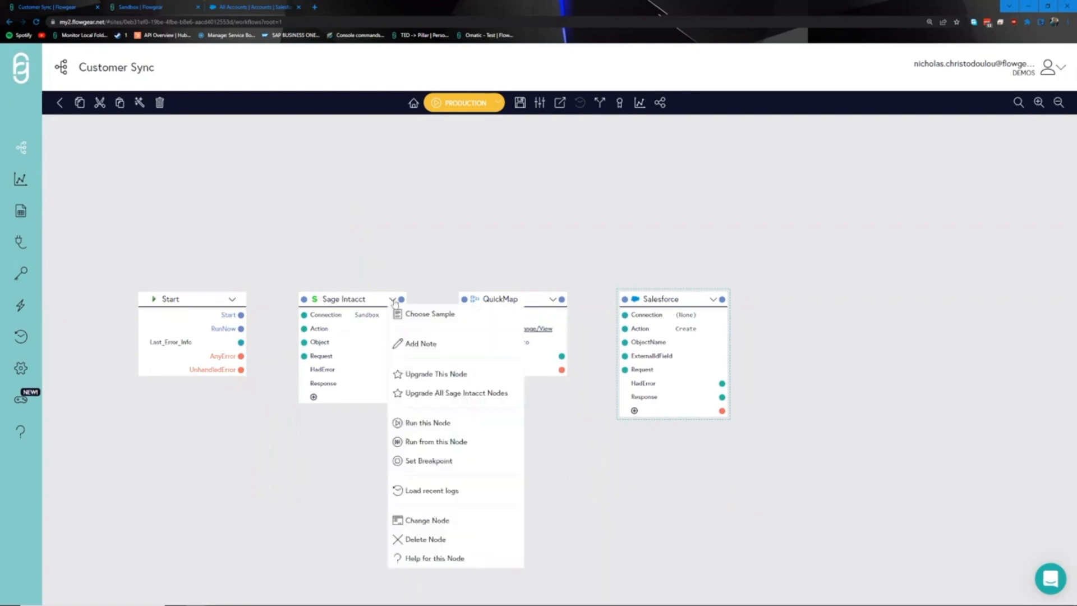
left_click(429, 315)
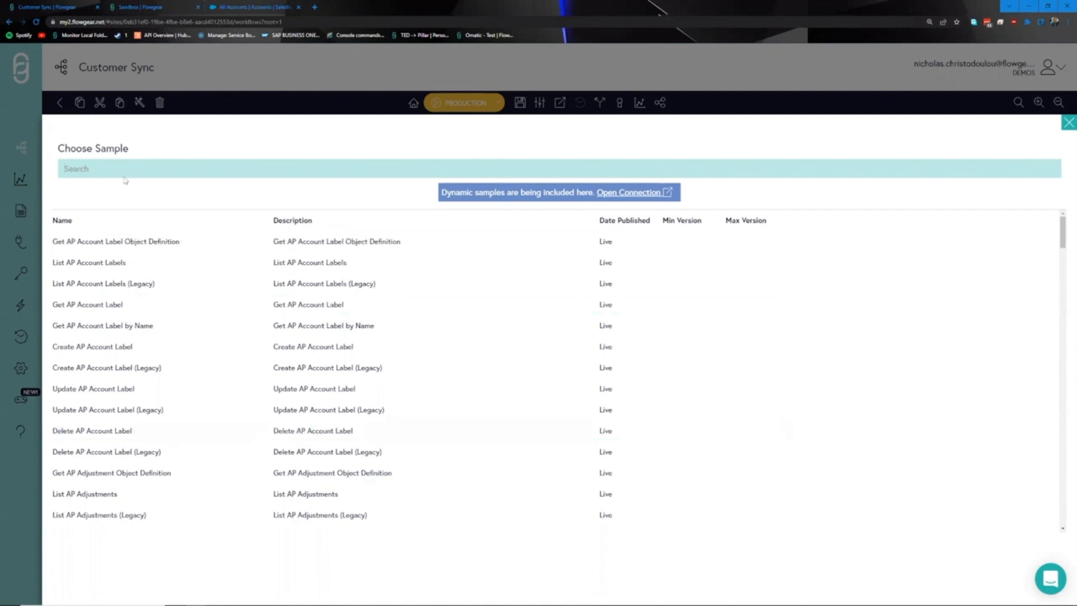
type("list cust")
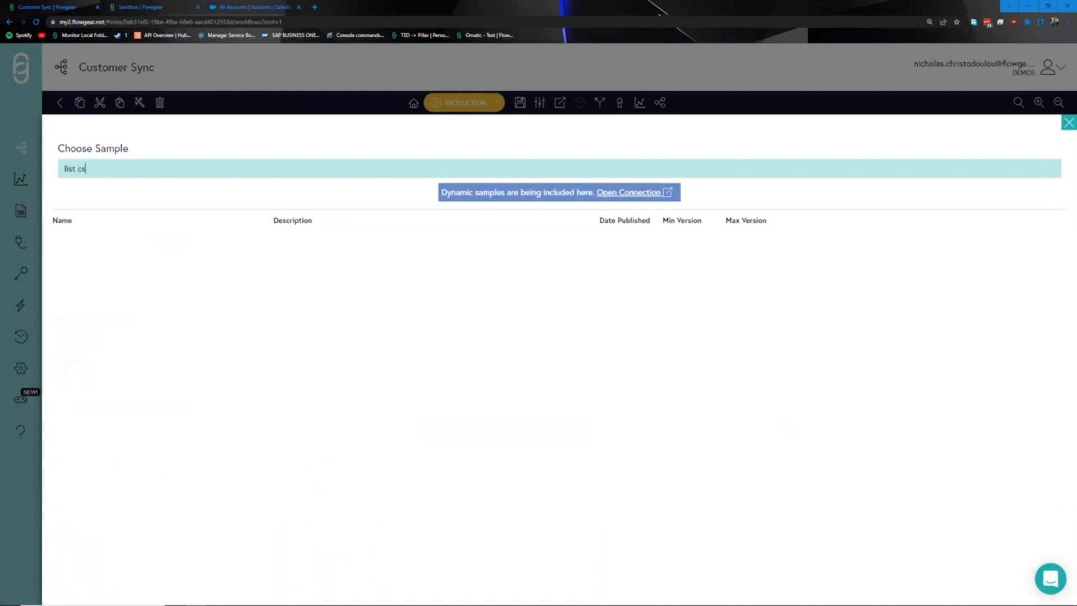
type("omers")
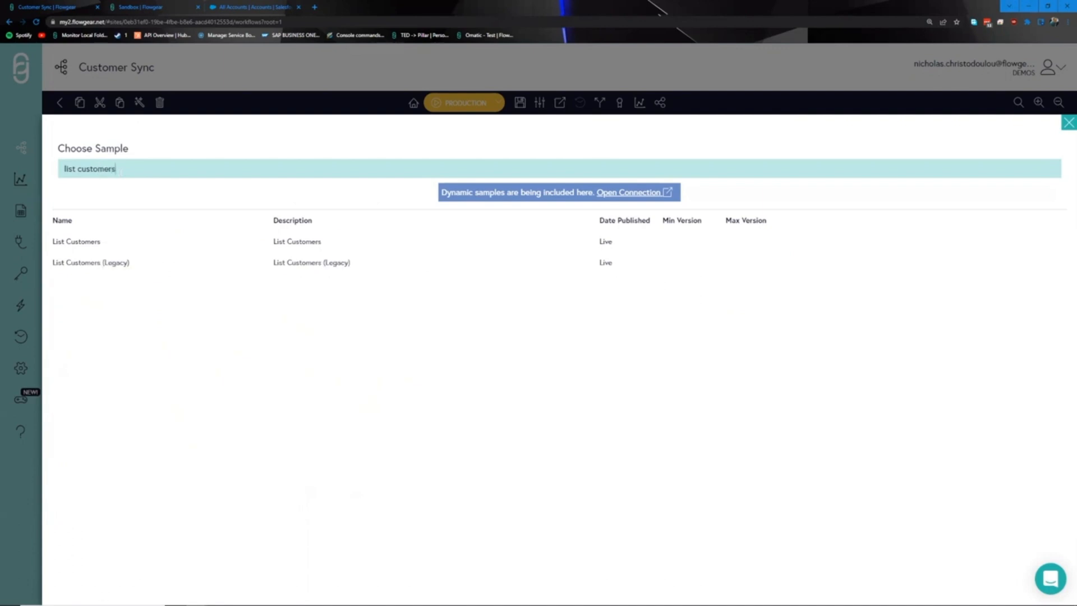
left_click(99, 263)
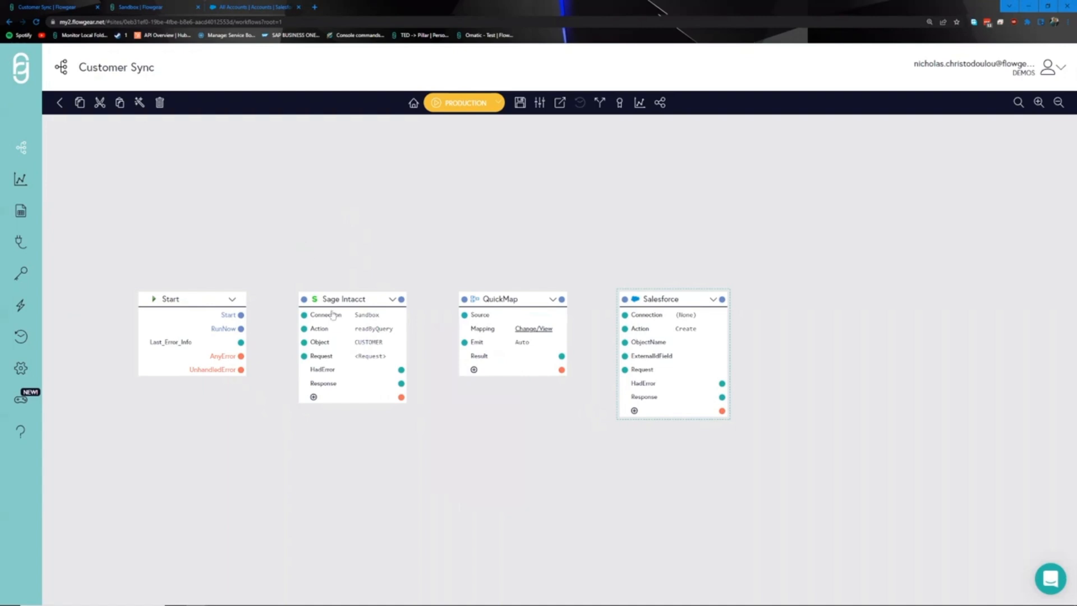
Step: Set the pagesize in the Sage Intacct node's Request to 1 and save the request
mouse_move(371, 359)
left_click(387, 357)
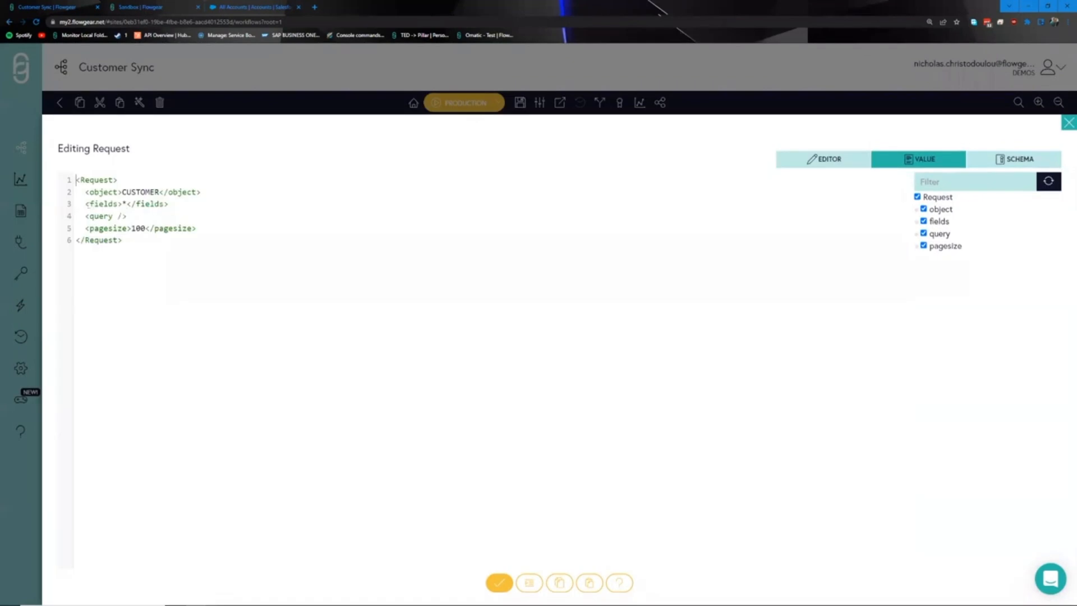
left_click_drag(77, 206, 170, 206)
left_click(171, 206)
double_click(140, 228)
type("1")
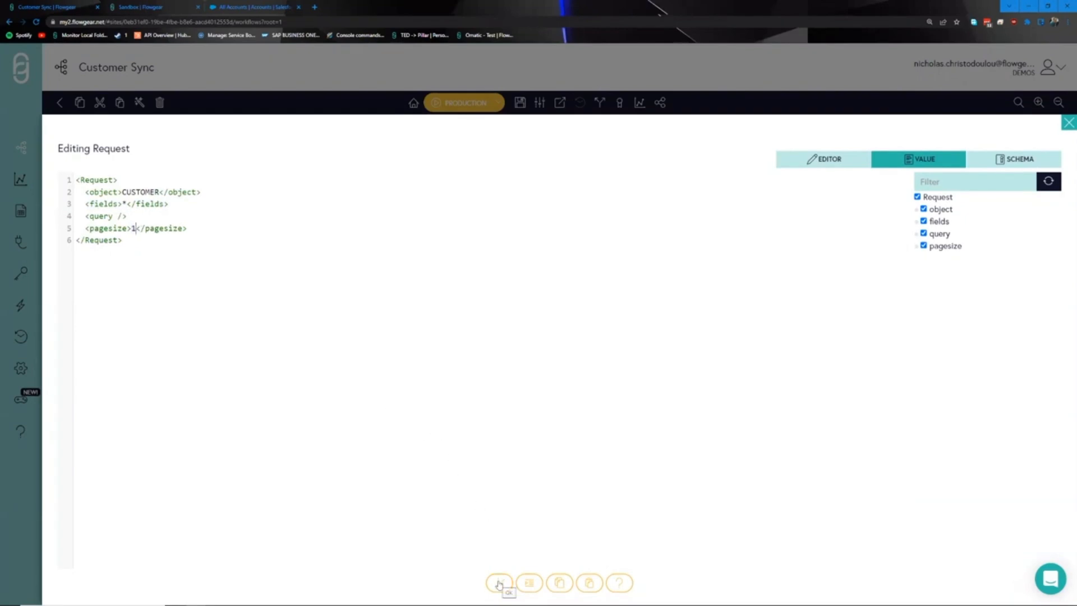
left_click(499, 583)
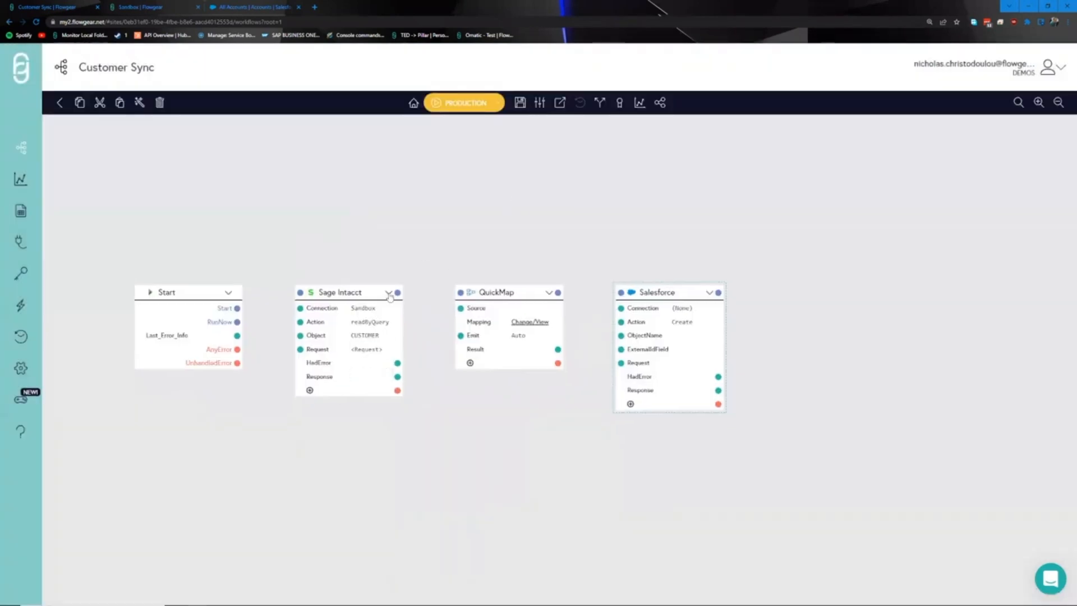
Step: Run only the Sage Intacct node under Production and read the error details of its log entry
left_click(387, 293)
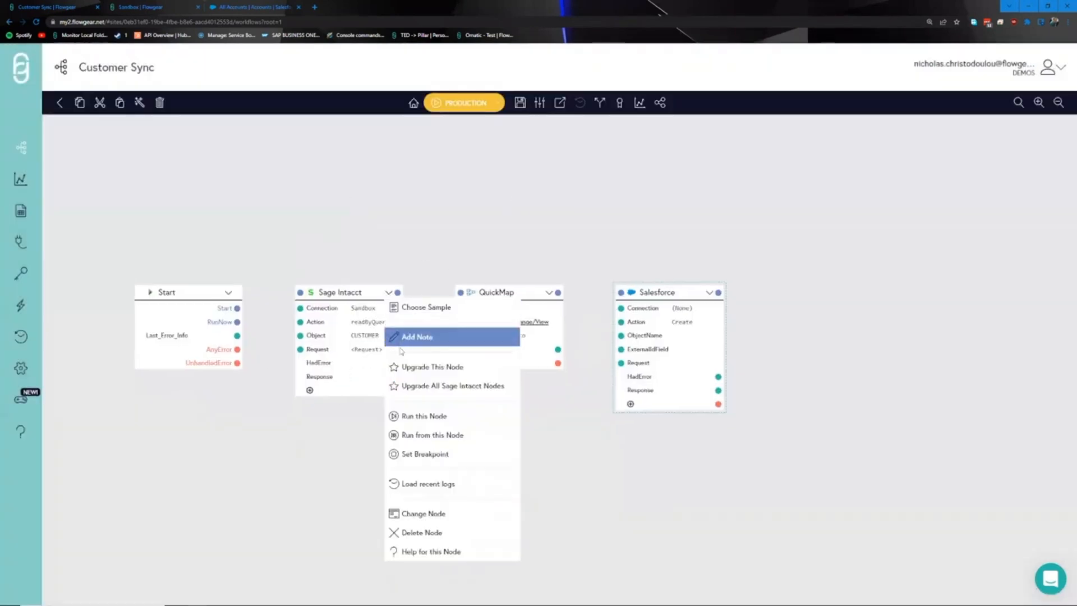
left_click(412, 415)
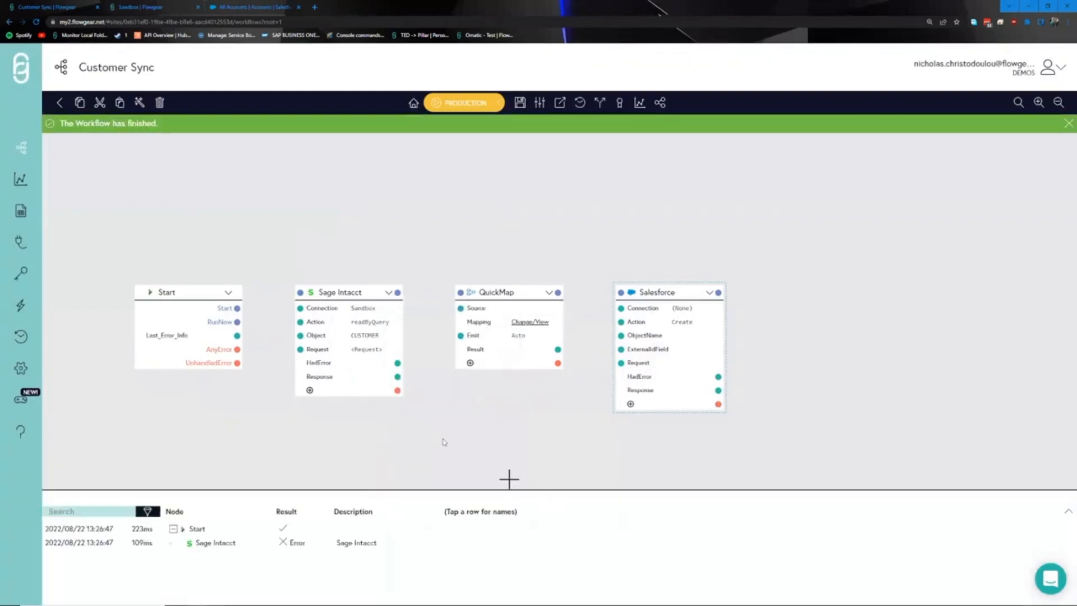
mouse_move(295, 544)
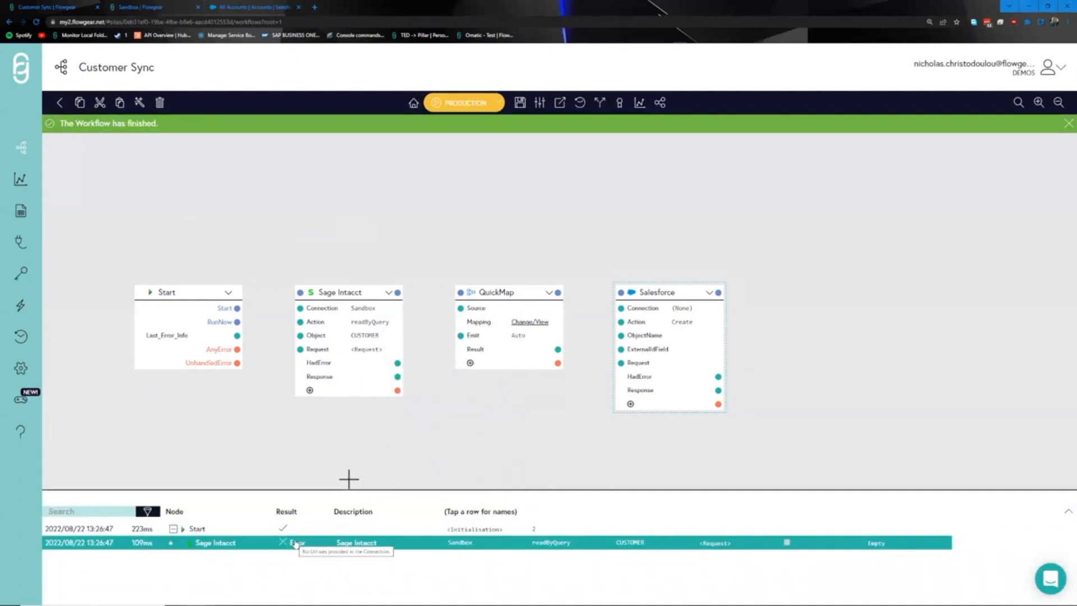
Step: Switch the workflow's run environment to Test and set its On Demand and Run Always Environment to Test as well
left_click(500, 106)
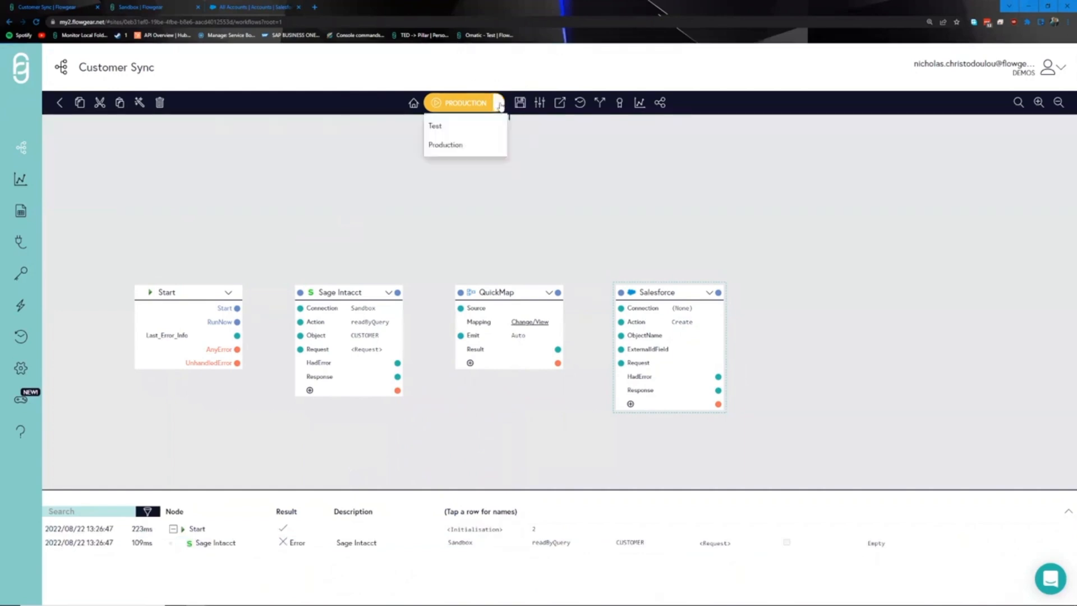
left_click(448, 129)
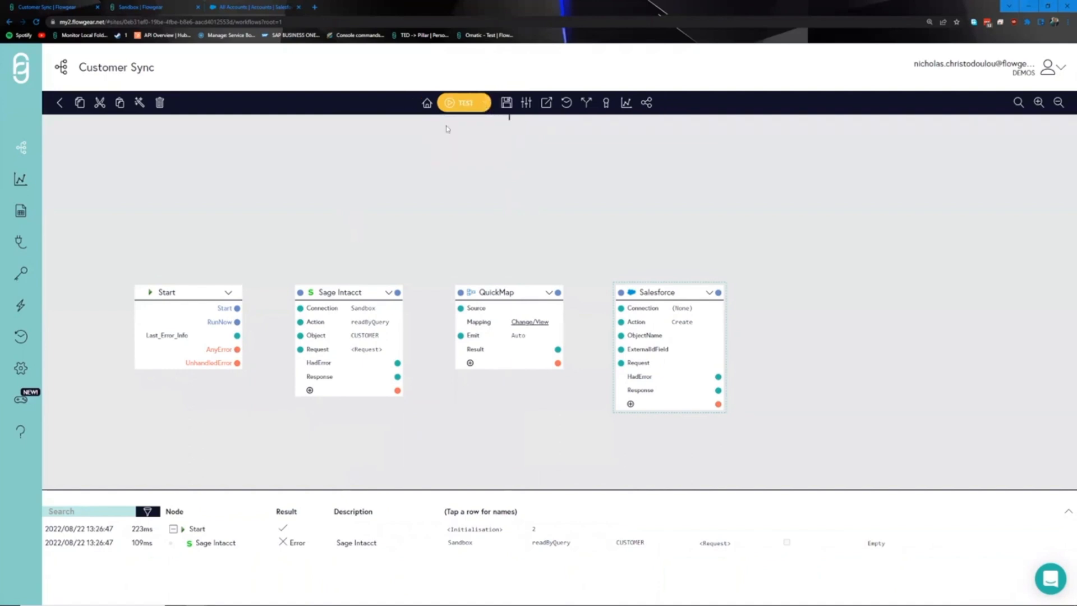
left_click(527, 103)
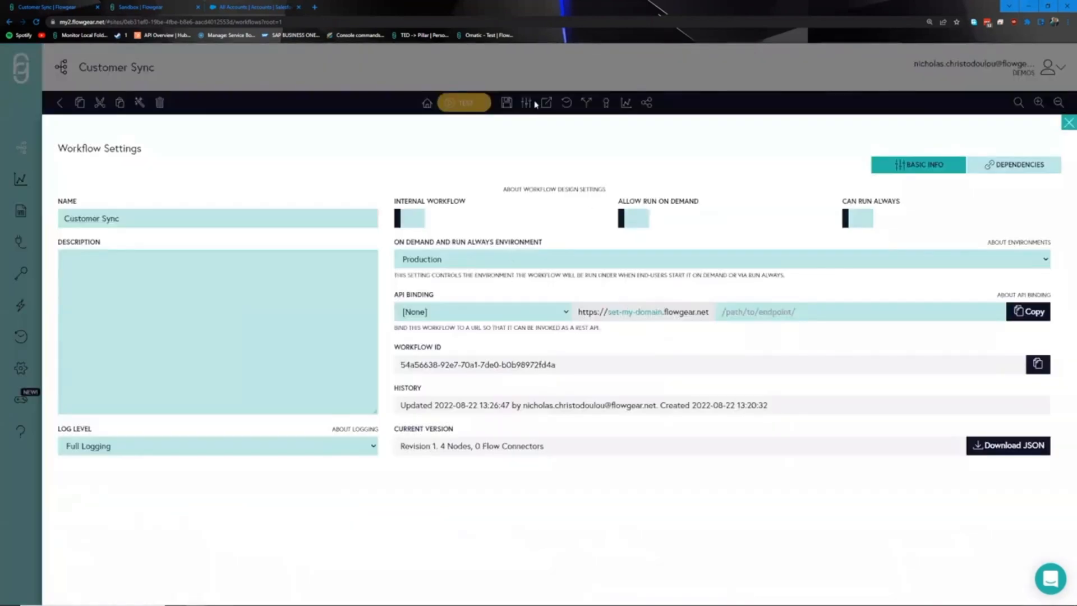
left_click(460, 257)
left_click(436, 274)
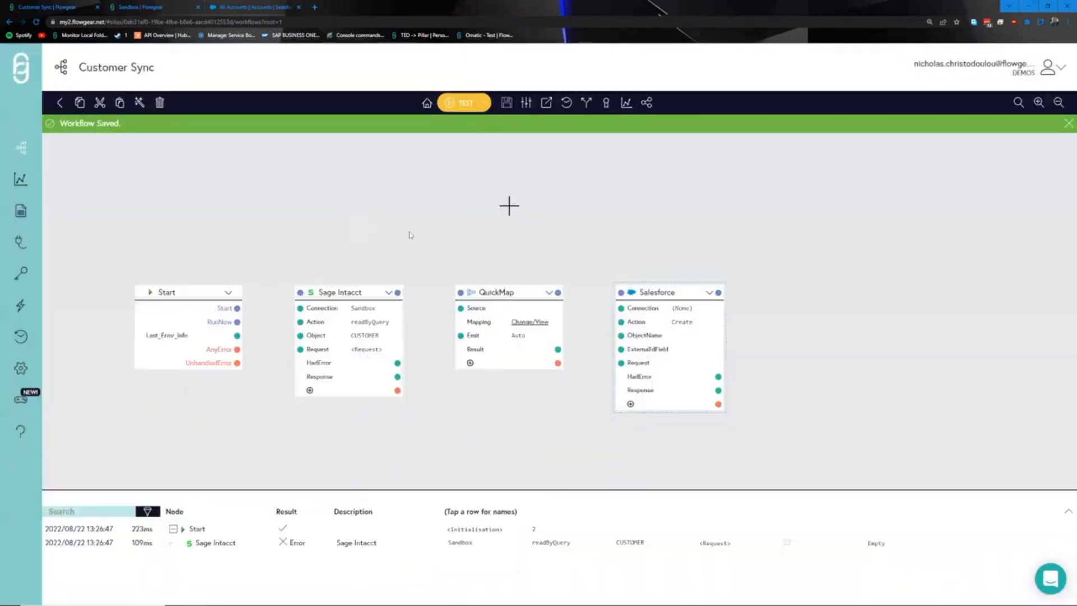
Step: Run only the Sage Intacct node under Test and select its entry in the log
left_click(399, 274)
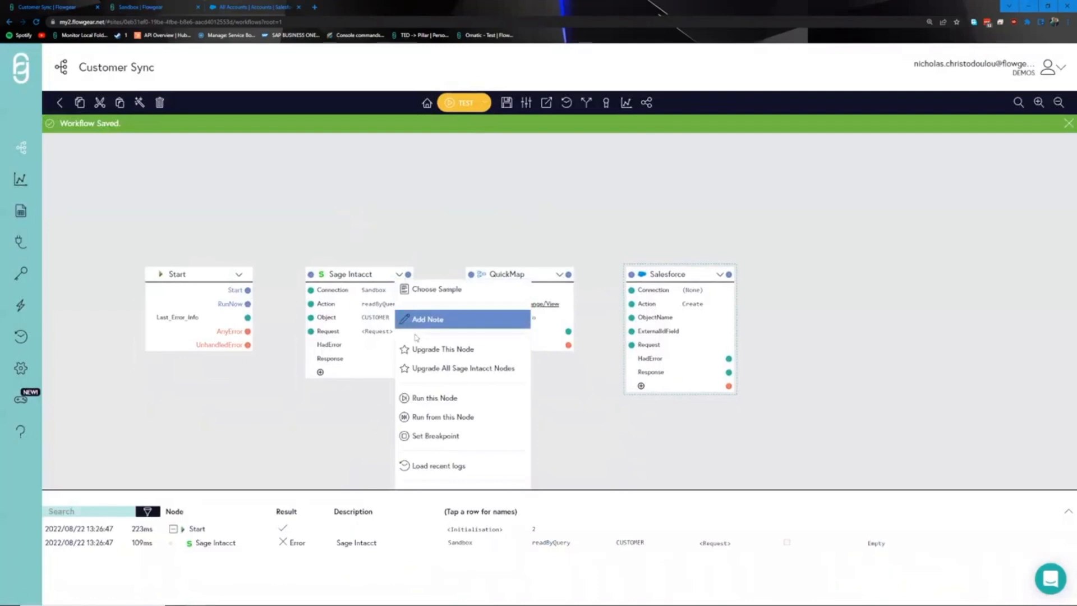
left_click(429, 397)
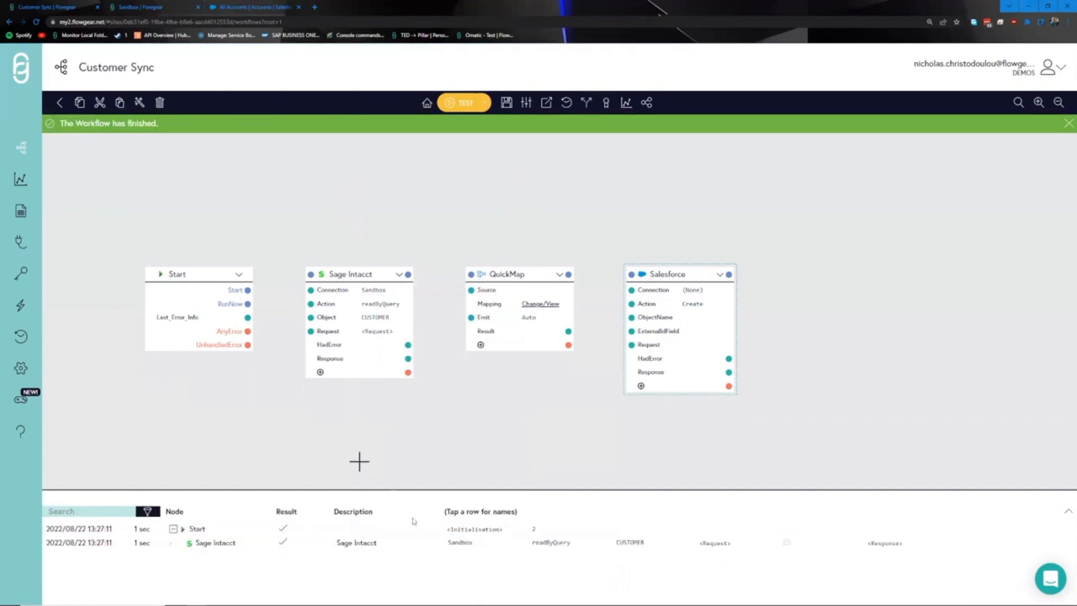
left_click(440, 549)
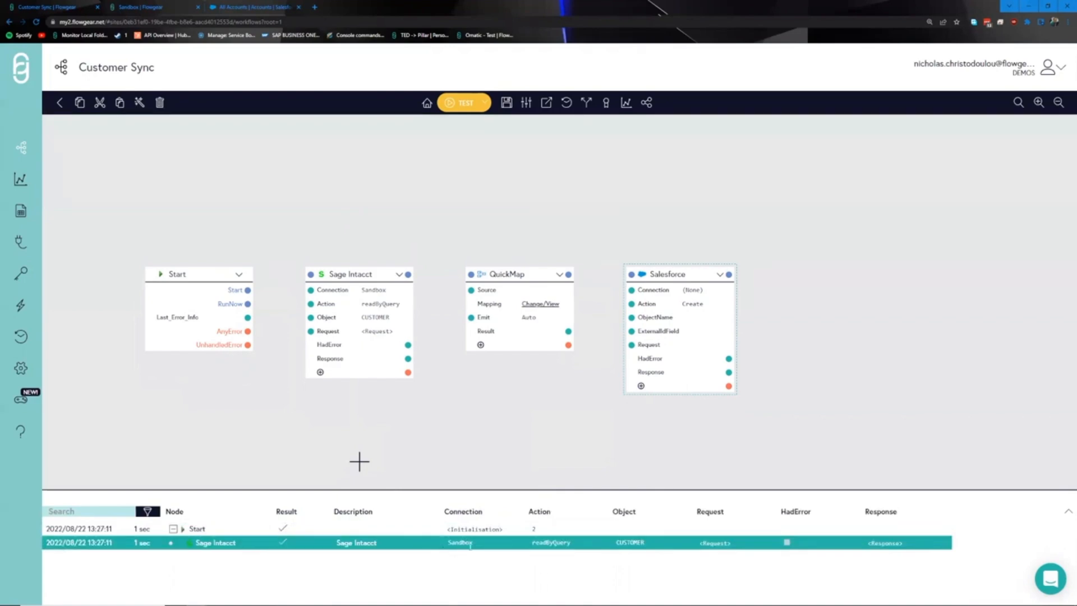
Step: Review the customer record in the logged Sage Intacct Response and store that response in the node's Response property
left_click(897, 547)
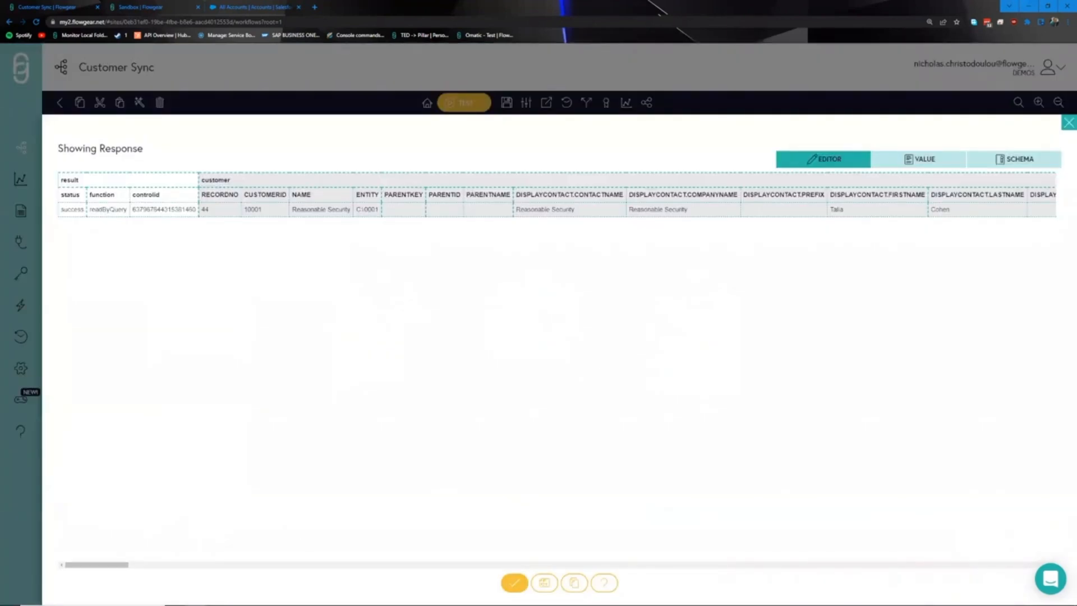
double_click(310, 209)
left_click(438, 295)
left_click(514, 583)
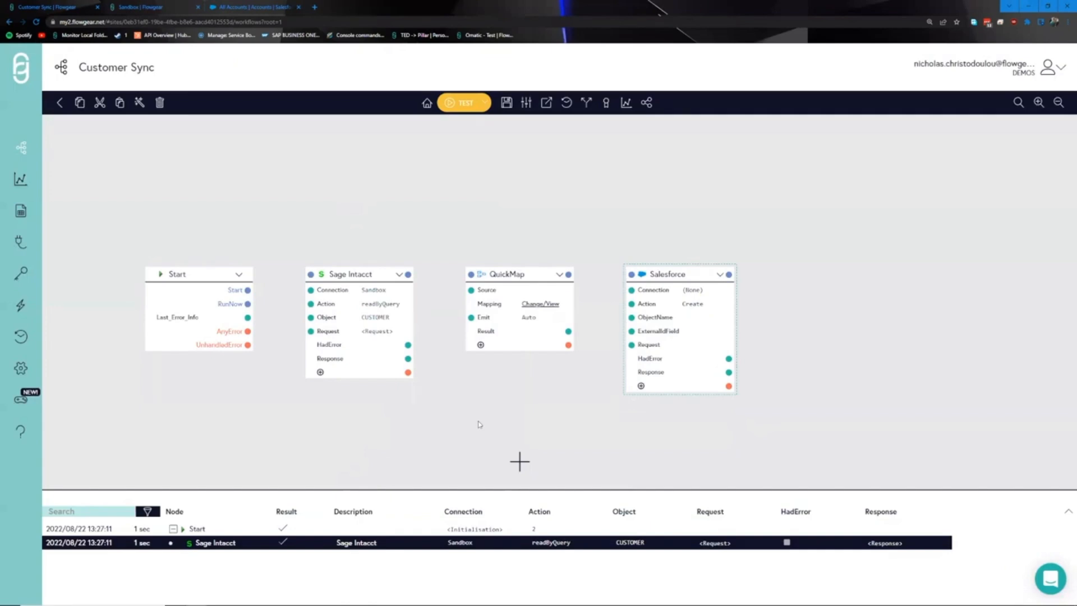
left_click(885, 543)
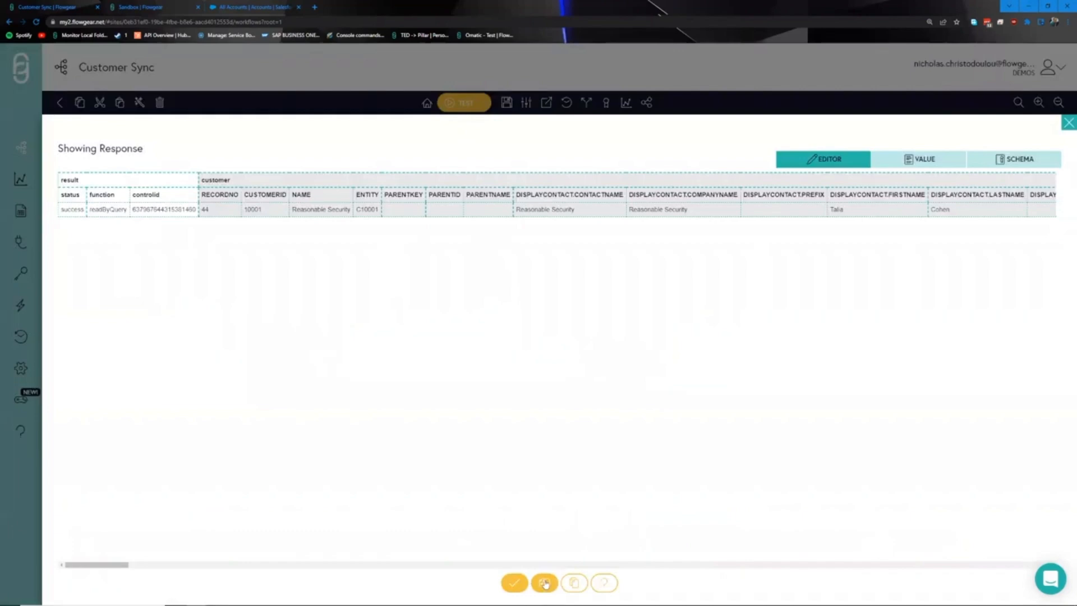
left_click(544, 584)
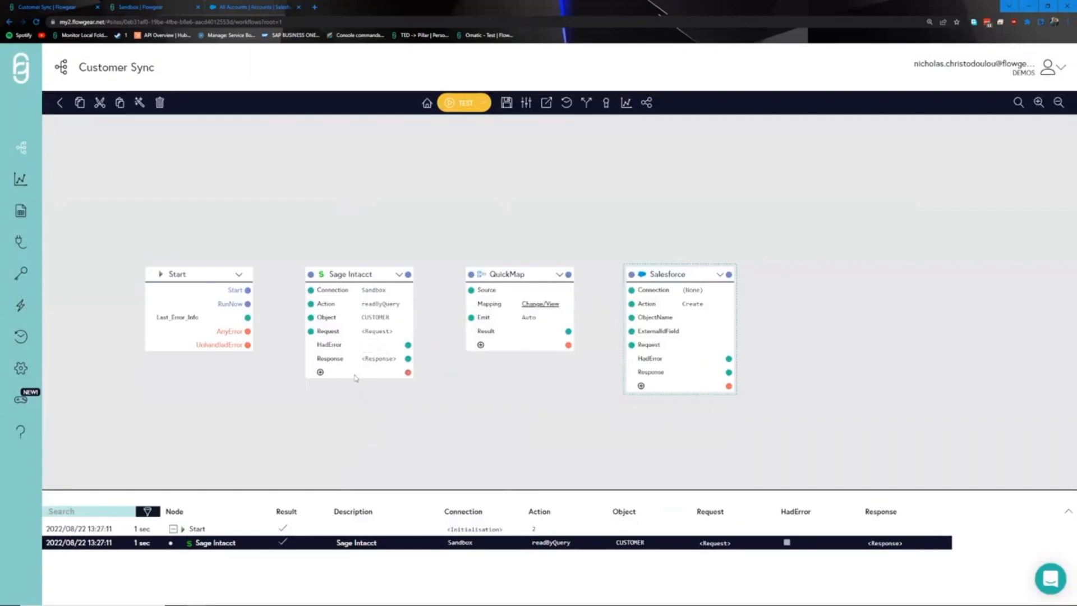
Step: Set the Salesforce node's connection to Sandbox
left_click_drag(315, 410, 313, 432)
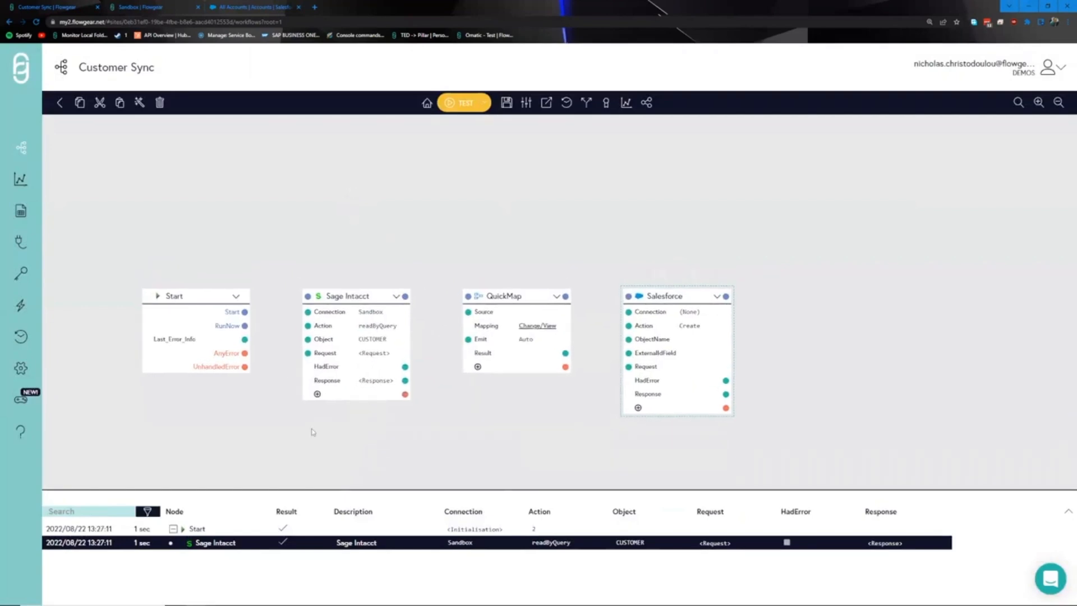
left_click_drag(516, 209, 498, 203)
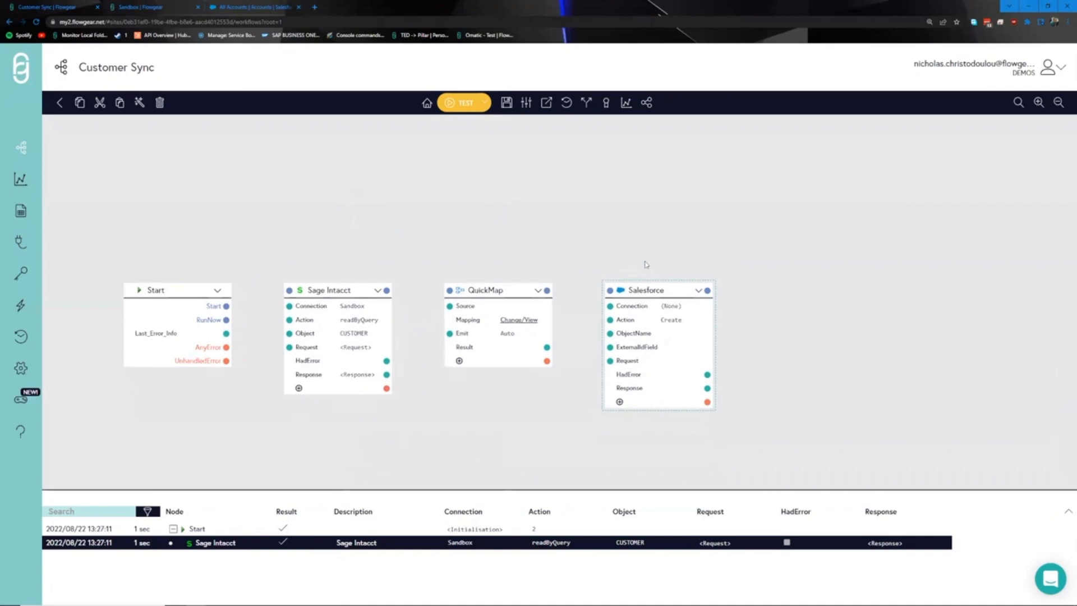
left_click_drag(645, 264, 625, 266)
left_click(798, 301)
left_click_drag(732, 260, 690, 260)
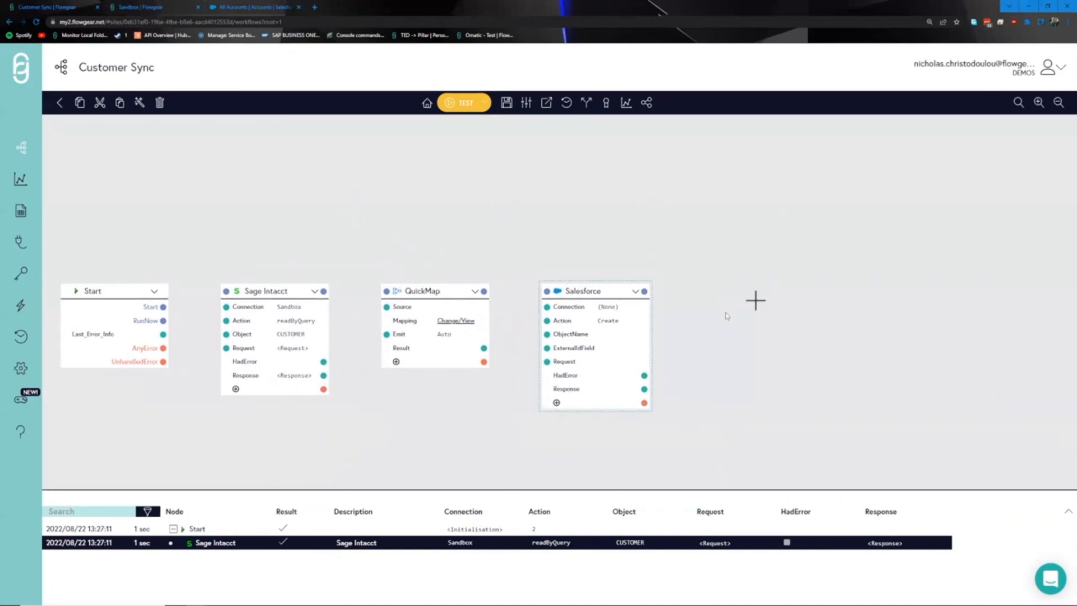
left_click(616, 312)
left_click(616, 310)
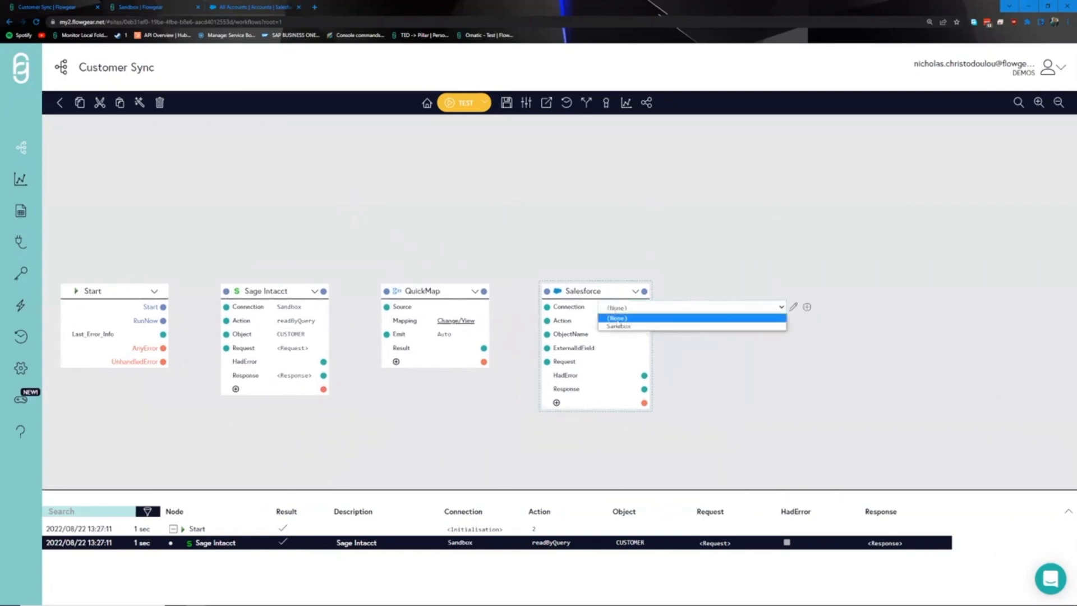
left_click(623, 327)
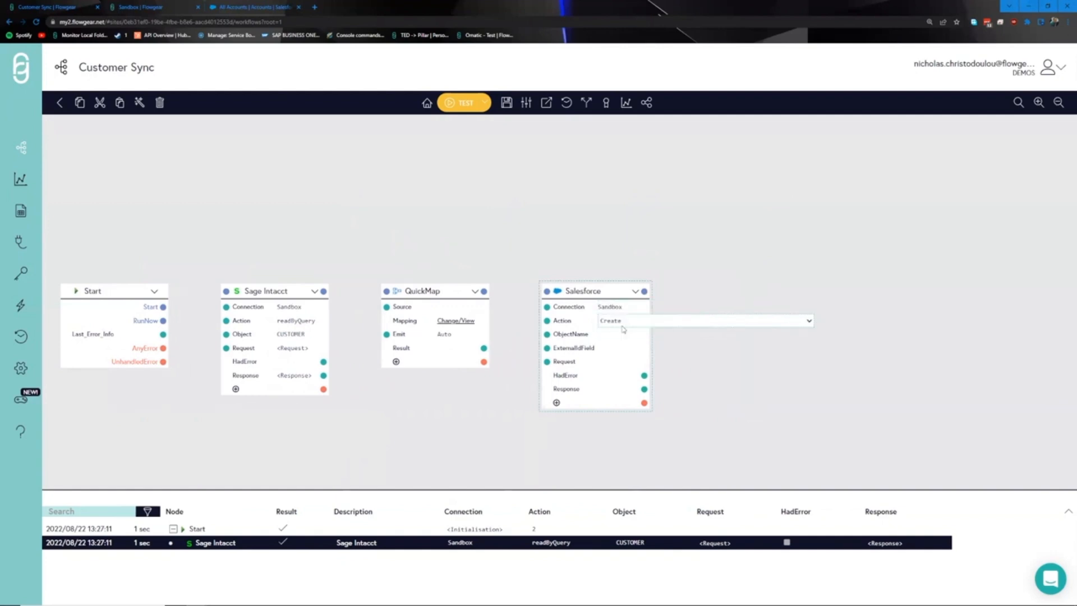
Step: Open the Salesforce Sandbox connection, test it under the Test environment, and return to the Customer Sync workflow
mouse_move(604, 308)
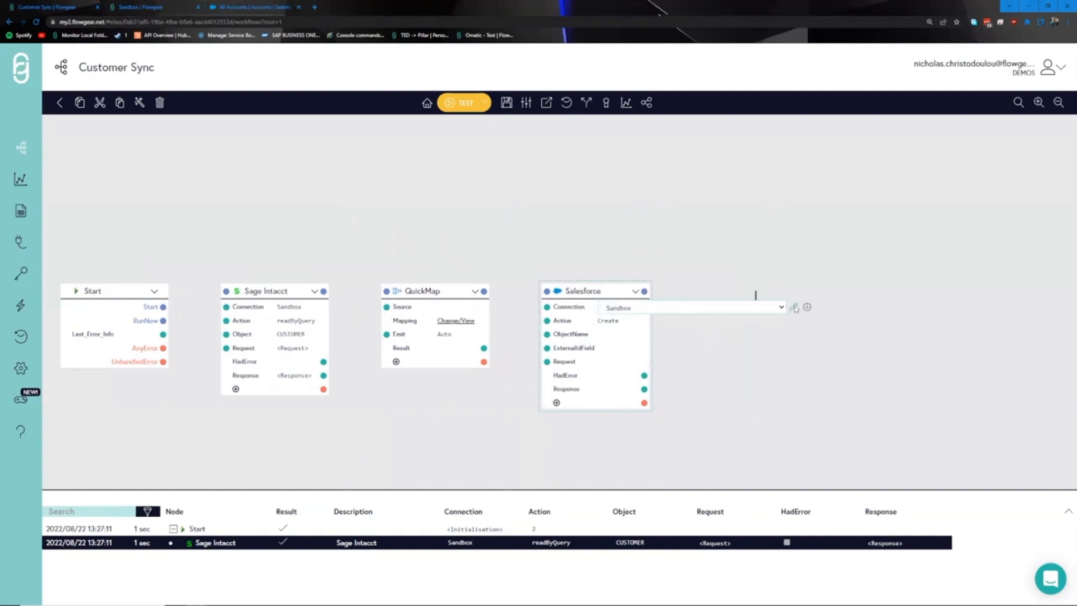
left_click(796, 308)
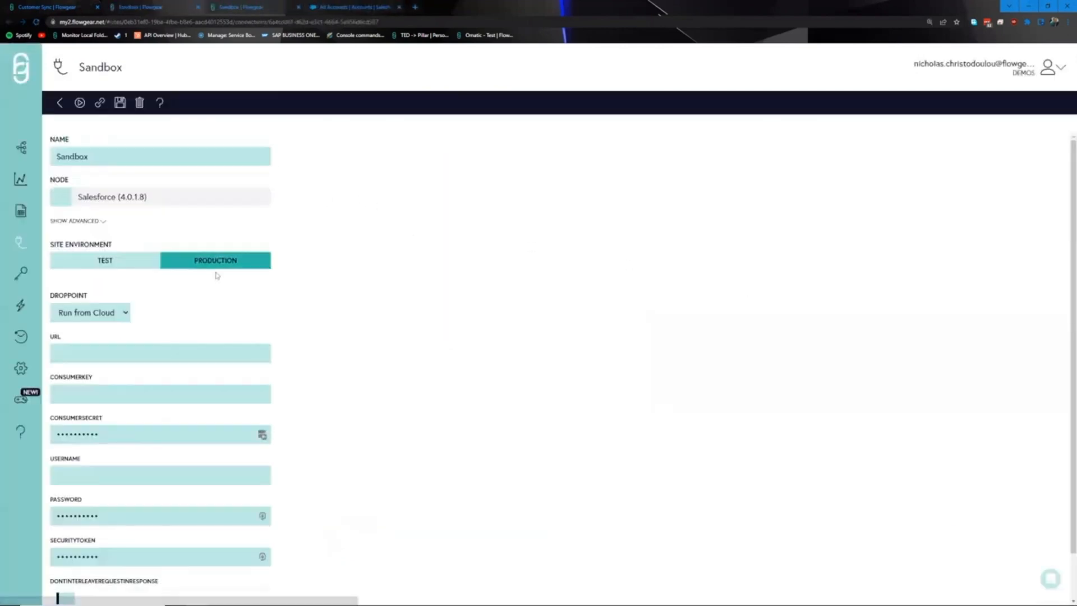
left_click(123, 264)
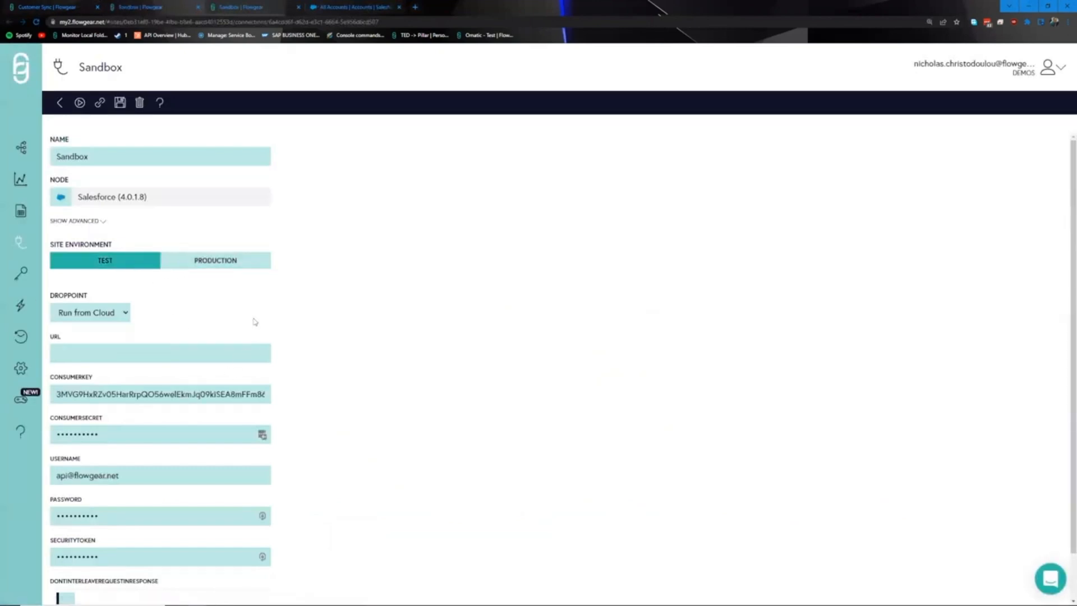
left_click(80, 104)
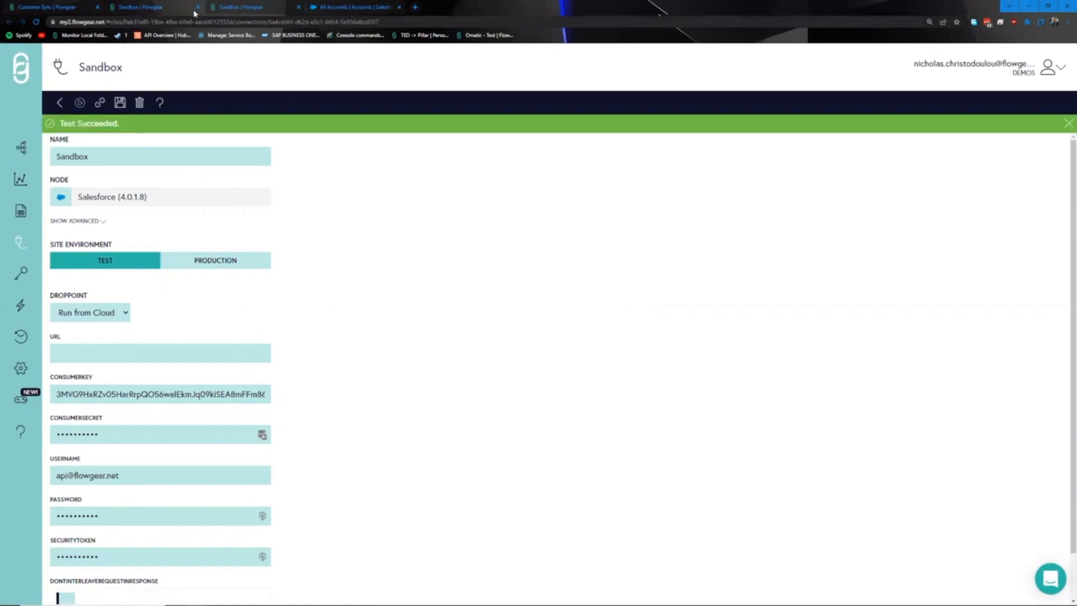
left_click(62, 6)
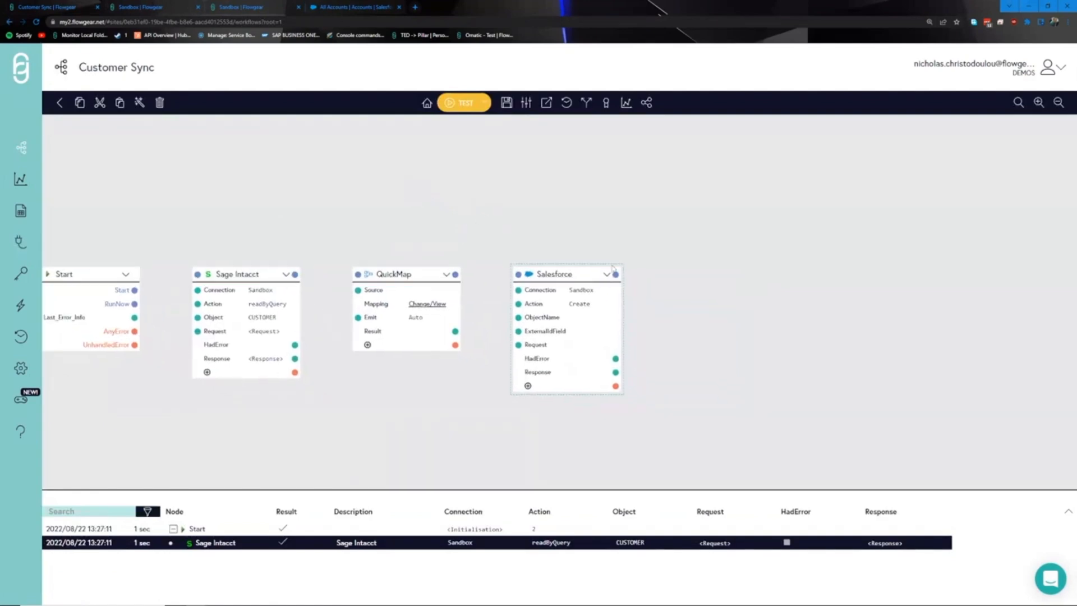
Step: Load the Create Account sample into the Salesforce node and review the fields in its Request
left_click(609, 276)
left_click(644, 289)
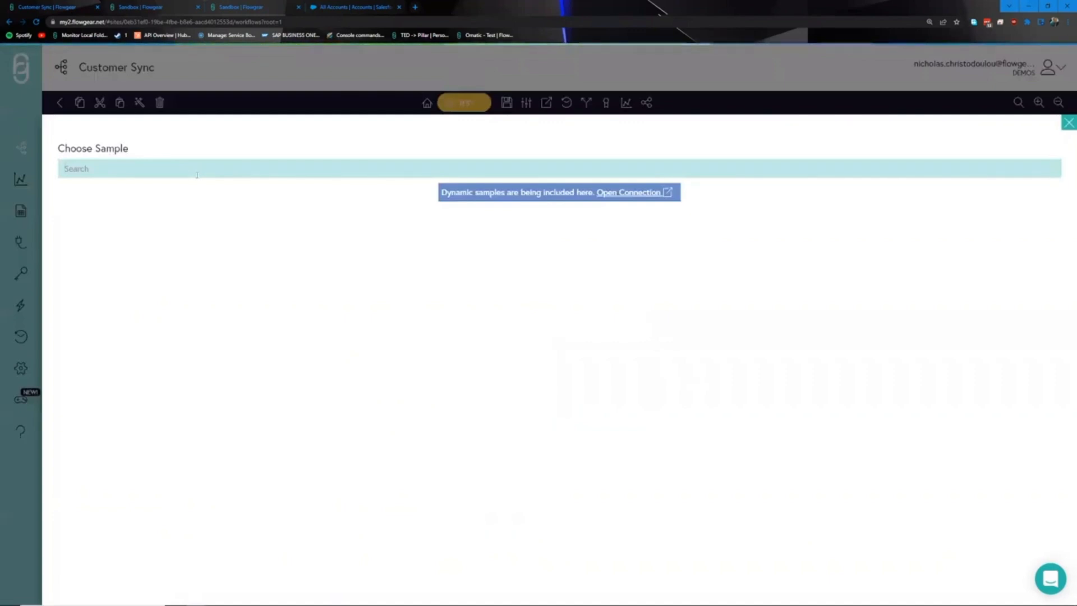
type("create acc")
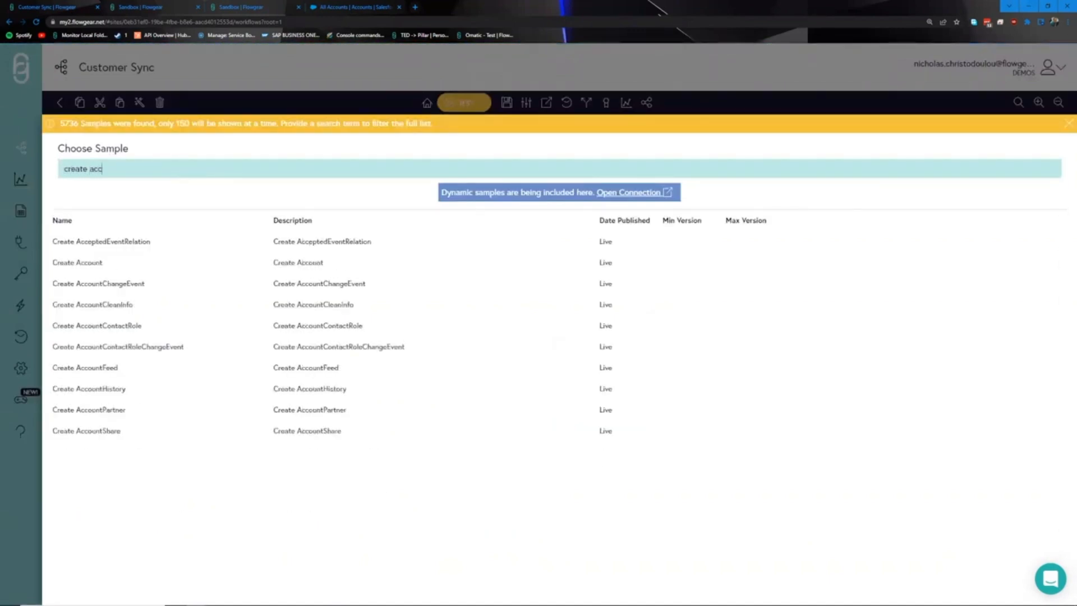
left_click(296, 271)
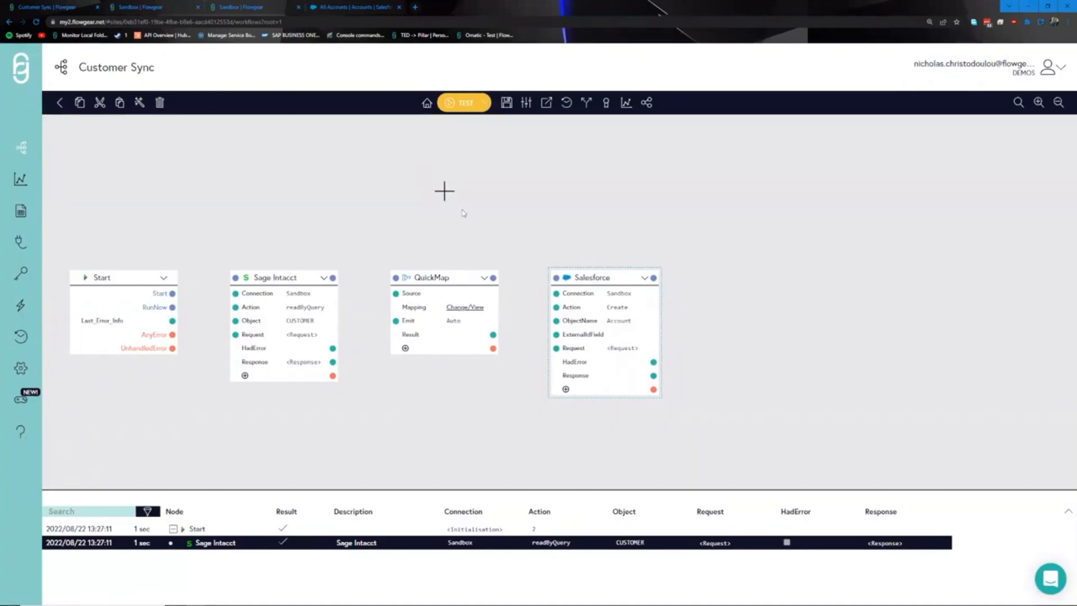
mouse_move(637, 351)
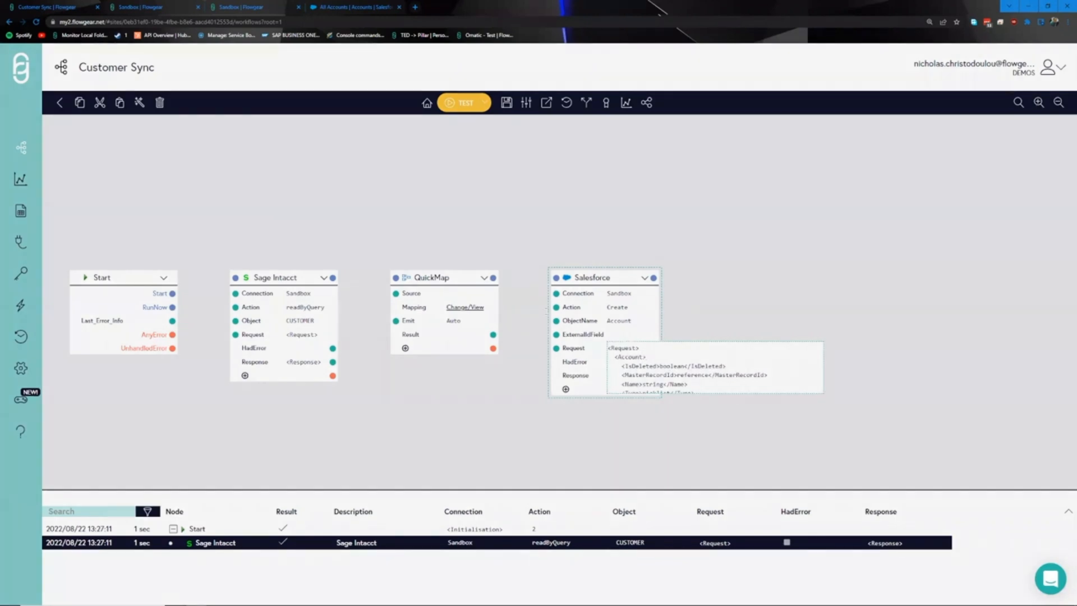
scroll(447, 334, "down", 2)
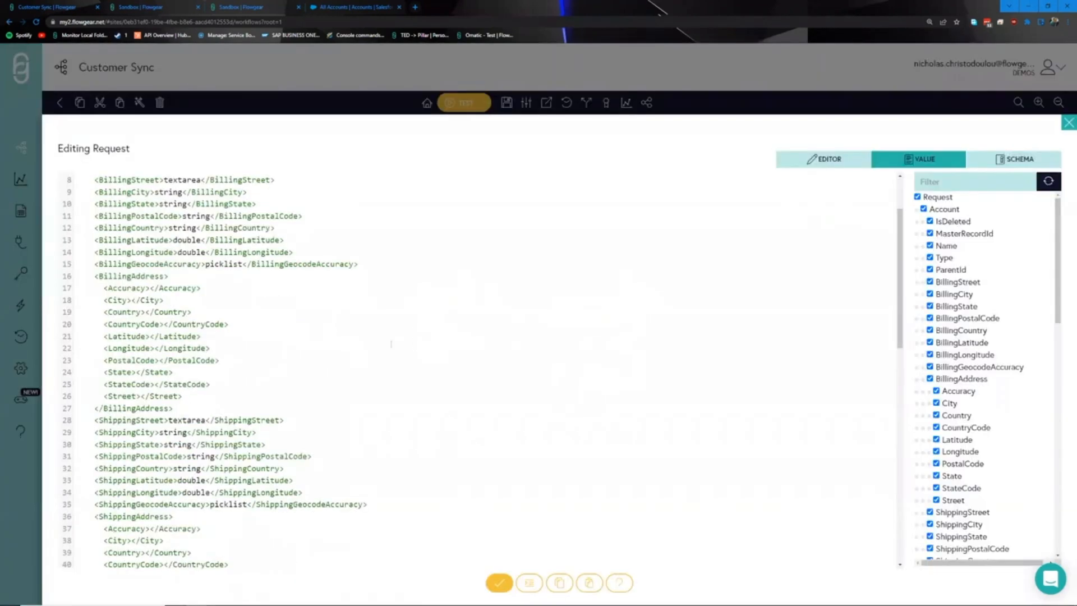
scroll(391, 344, "up", 2)
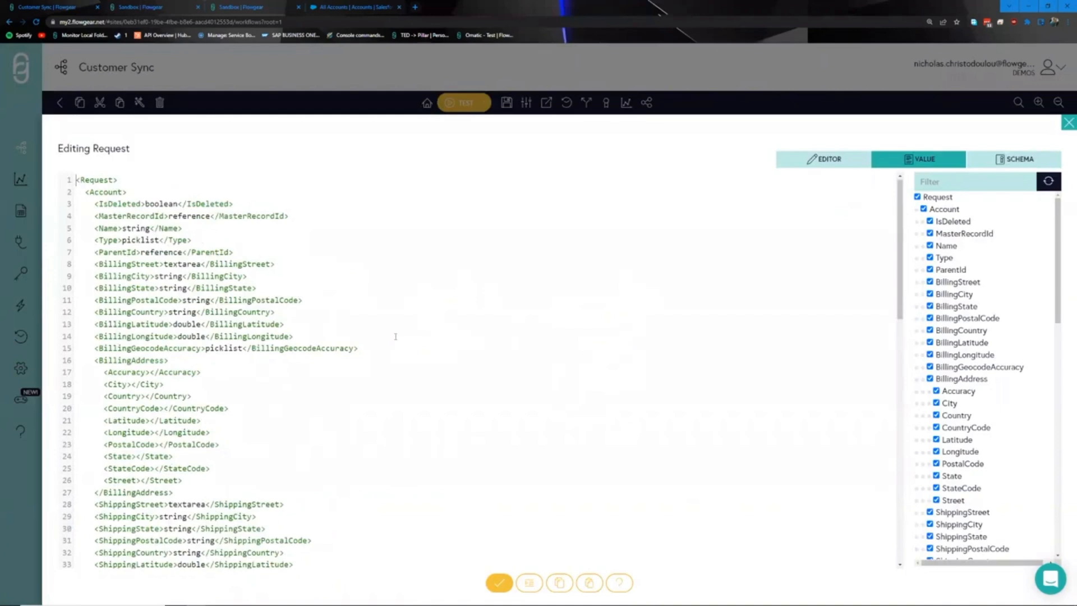
left_click(499, 583)
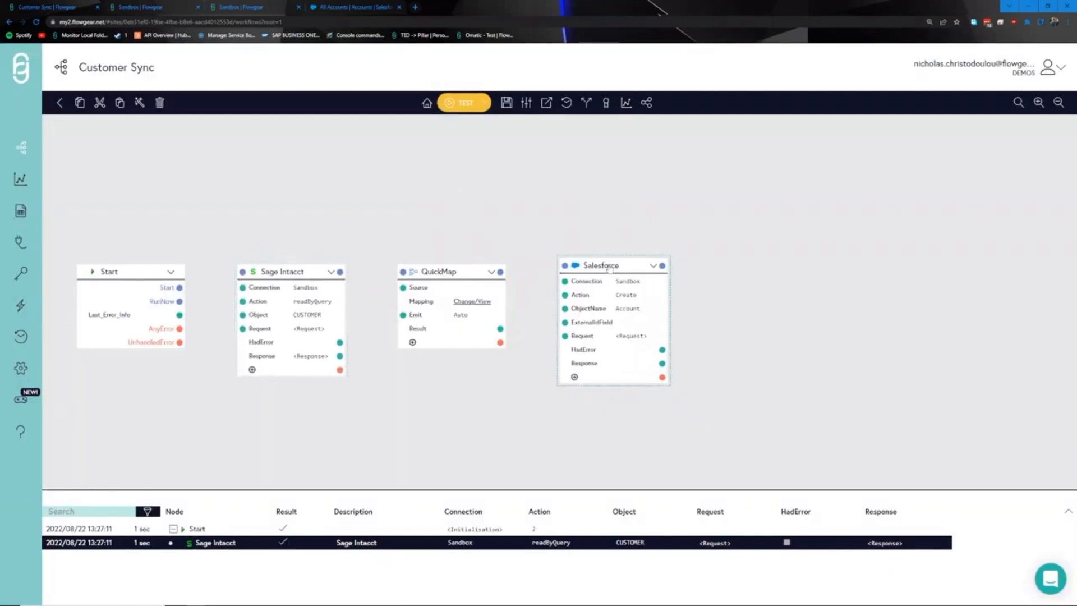
Step: Link the Sage Intacct Response to the QuickMap Source, and the QuickMap Result to the Salesforce Request
left_click_drag(369, 368, 431, 299)
mouse_move(335, 377)
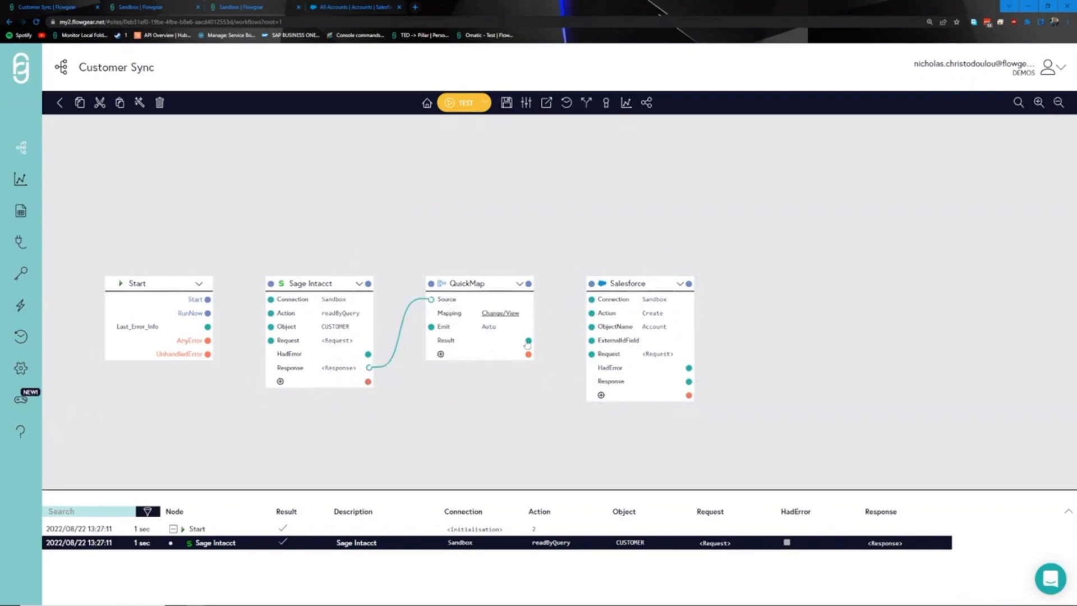
left_click_drag(528, 342, 591, 354)
left_click_drag(492, 416, 502, 417)
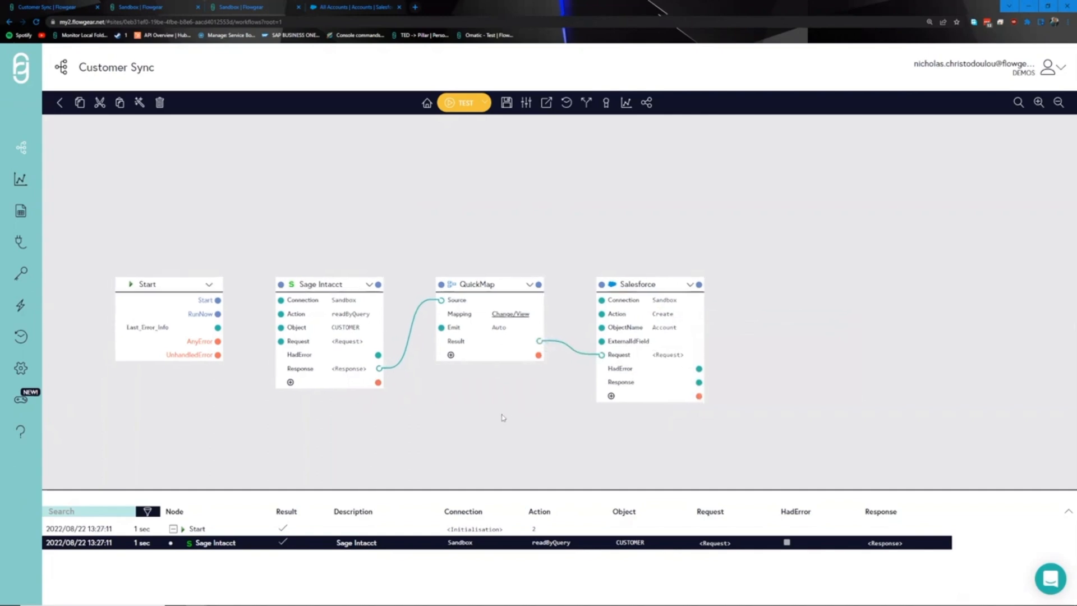
Step: In the QuickMap mapping, map Response to Request, customer to Account, and the customer's NAME to the account's Name
left_click(511, 315)
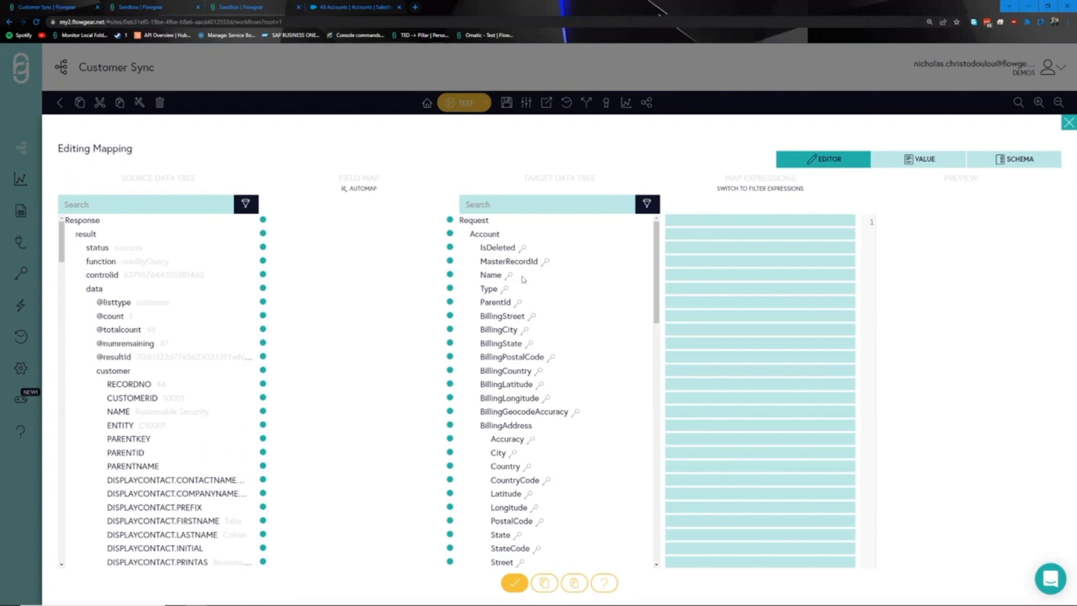
left_click_drag(264, 220, 450, 222)
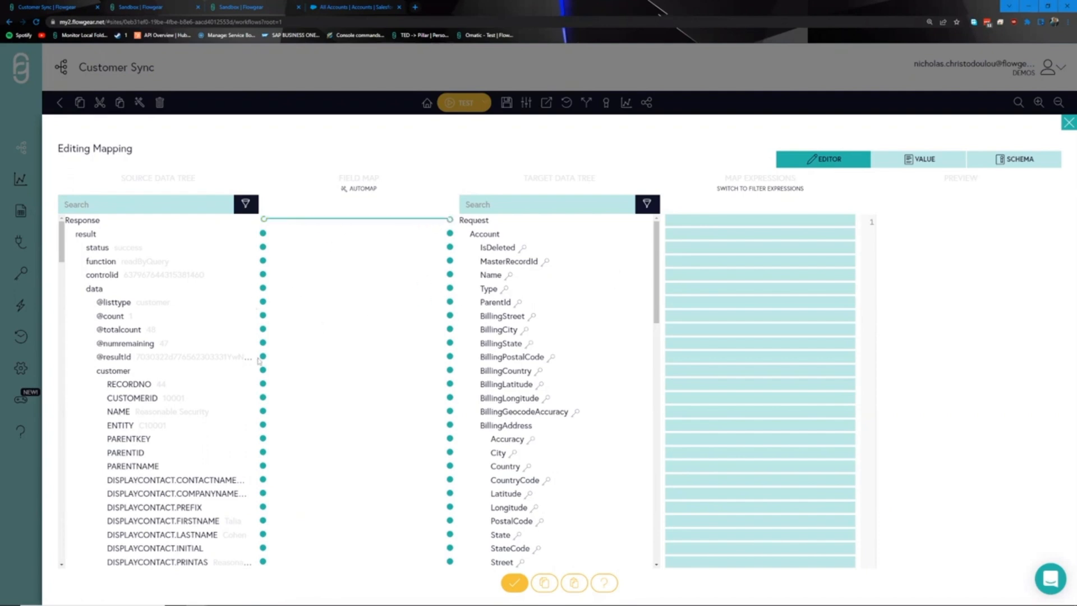
left_click_drag(264, 371, 450, 233)
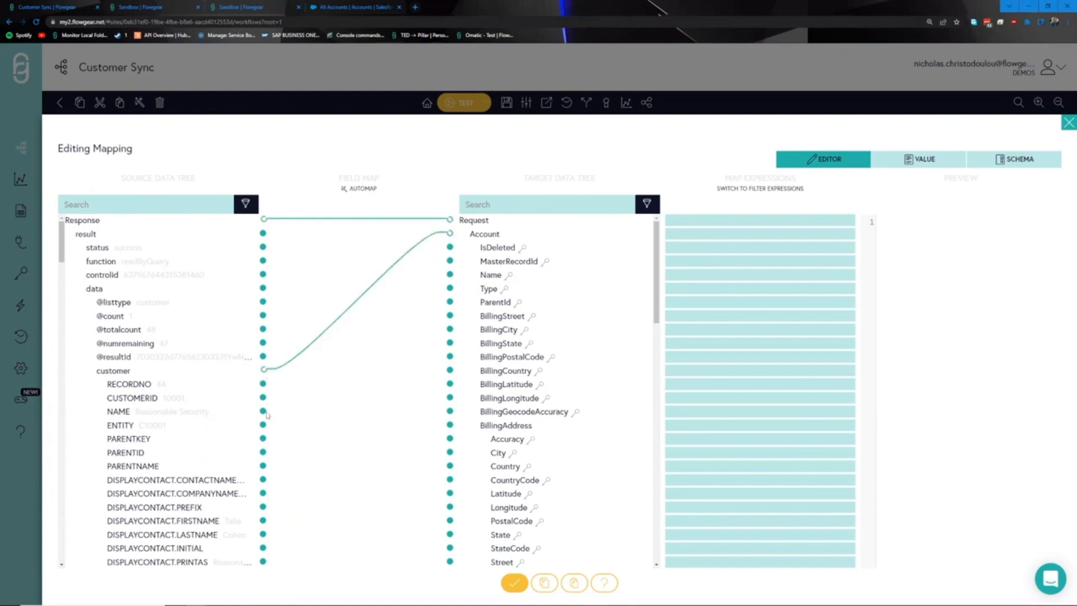
left_click_drag(265, 412, 450, 275)
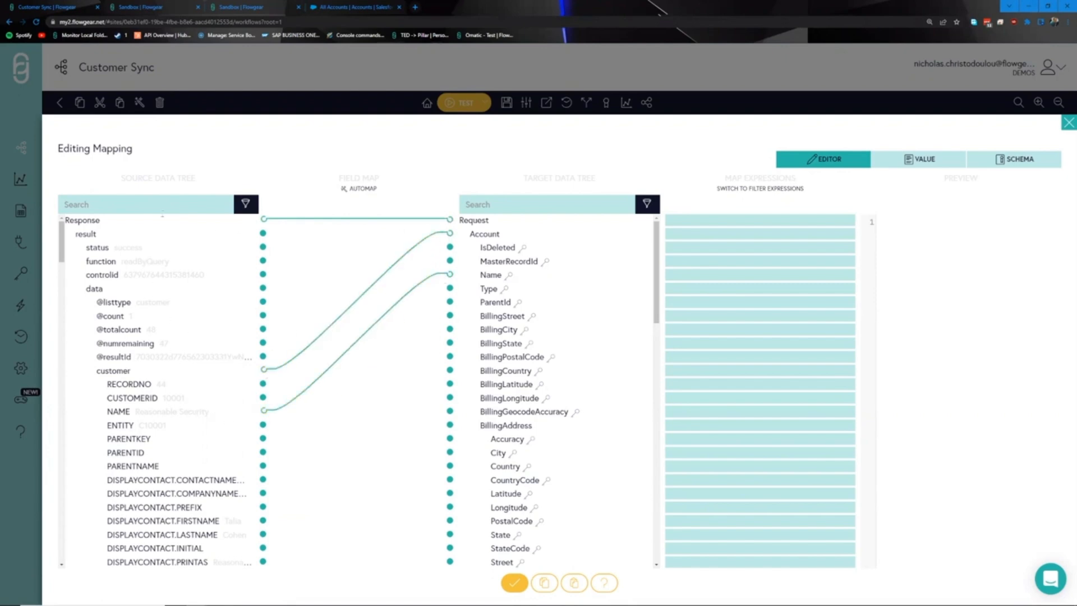
Step: Filter the source fields by "billto" and map mail address ADDRESS1, CITY, STATE, ZIP and COUNTRY to BillingStreet, BillingCity, BillingState, BillingPostalCode and BillingCountry
type("billto")
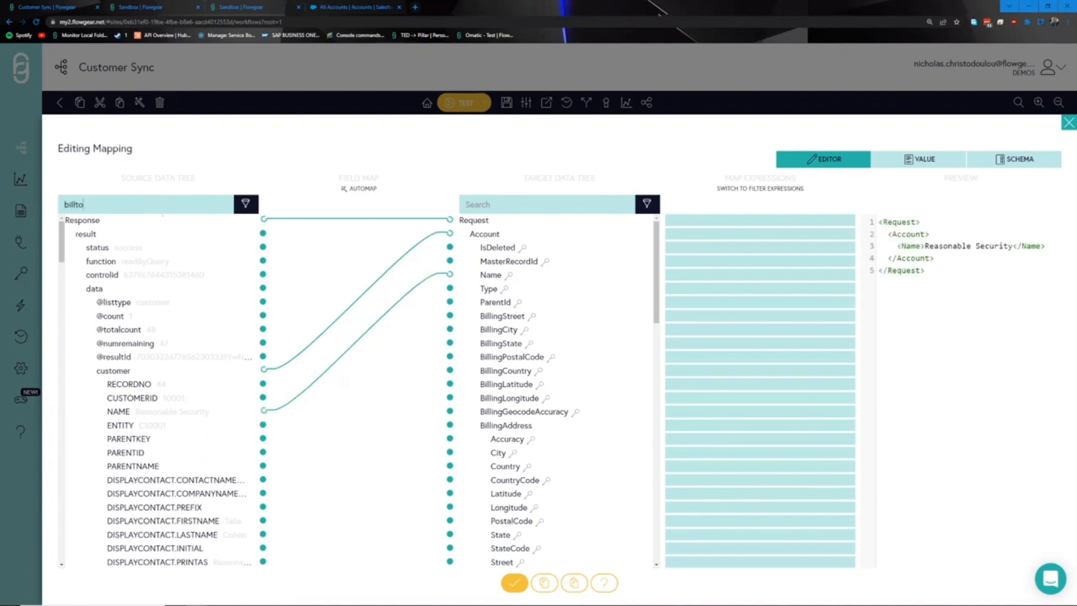
left_click(246, 204)
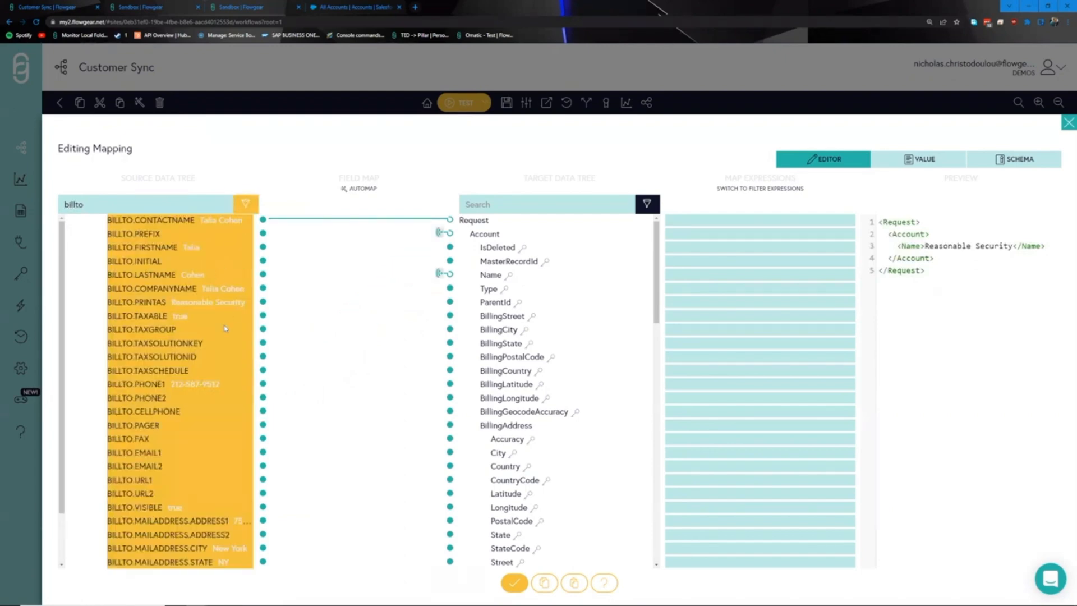
scroll(234, 356, "down", 5)
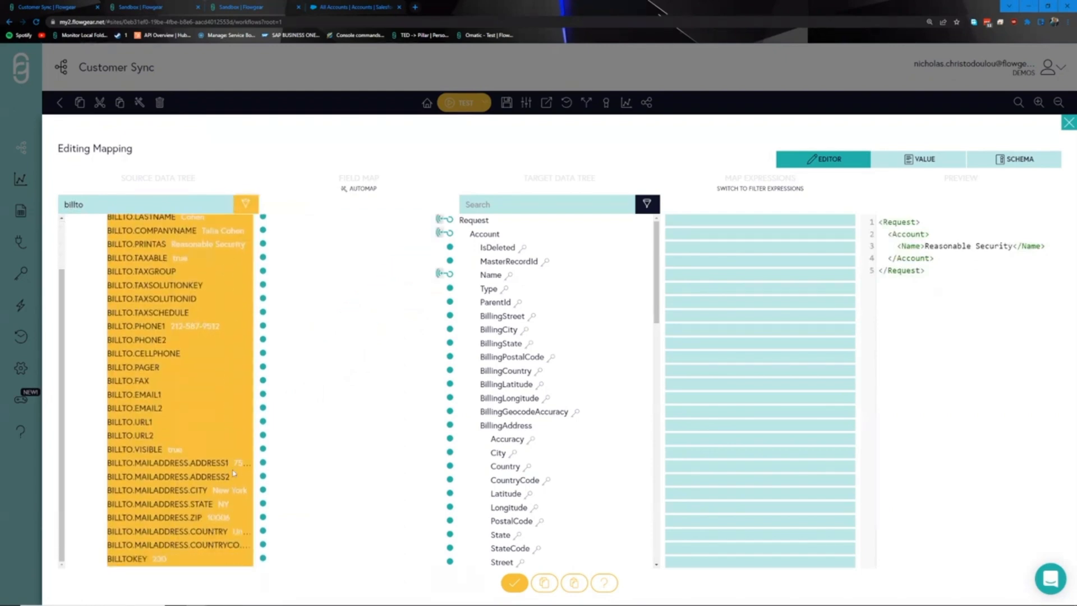
left_click_drag(263, 462, 450, 316)
left_click_drag(263, 490, 450, 329)
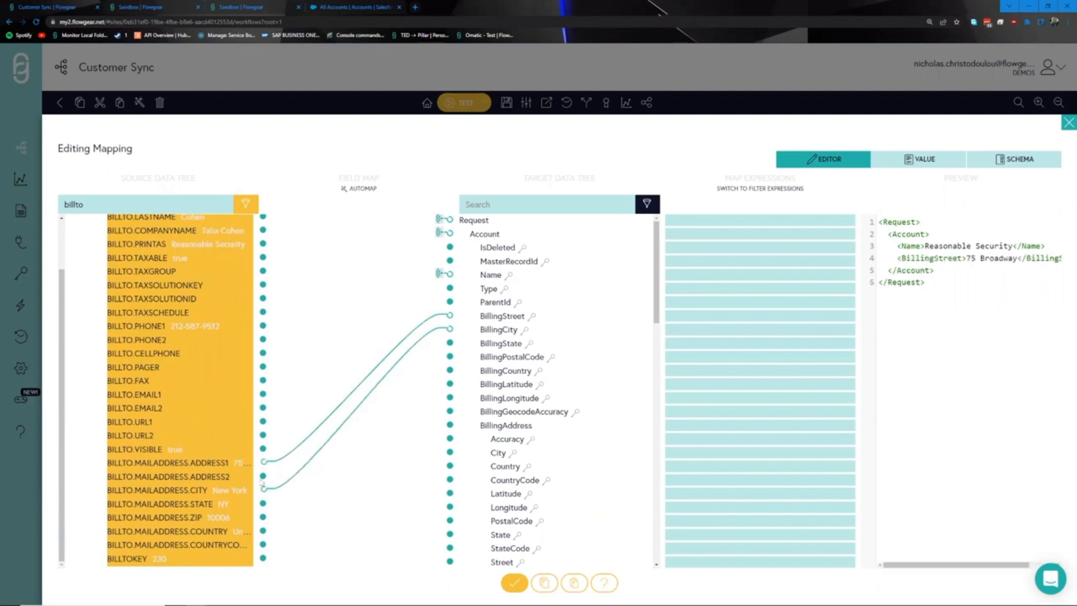
left_click_drag(263, 503, 450, 343)
left_click_drag(263, 518, 450, 356)
left_click_drag(263, 532, 450, 371)
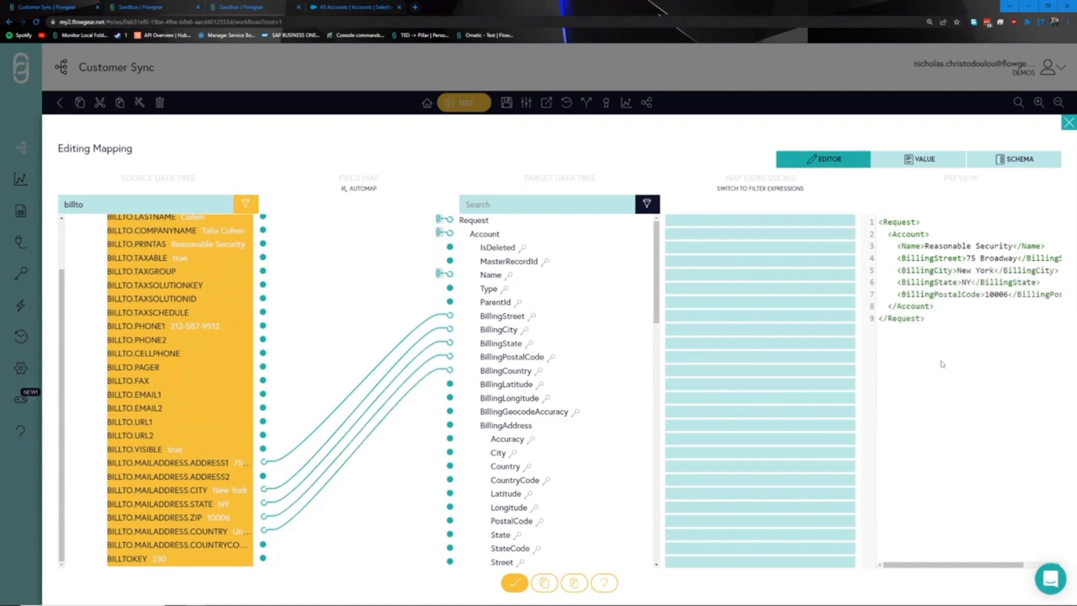
Step: Check the account name and billing address fields in the mapping's request preview
left_click_drag(959, 354, 869, 218)
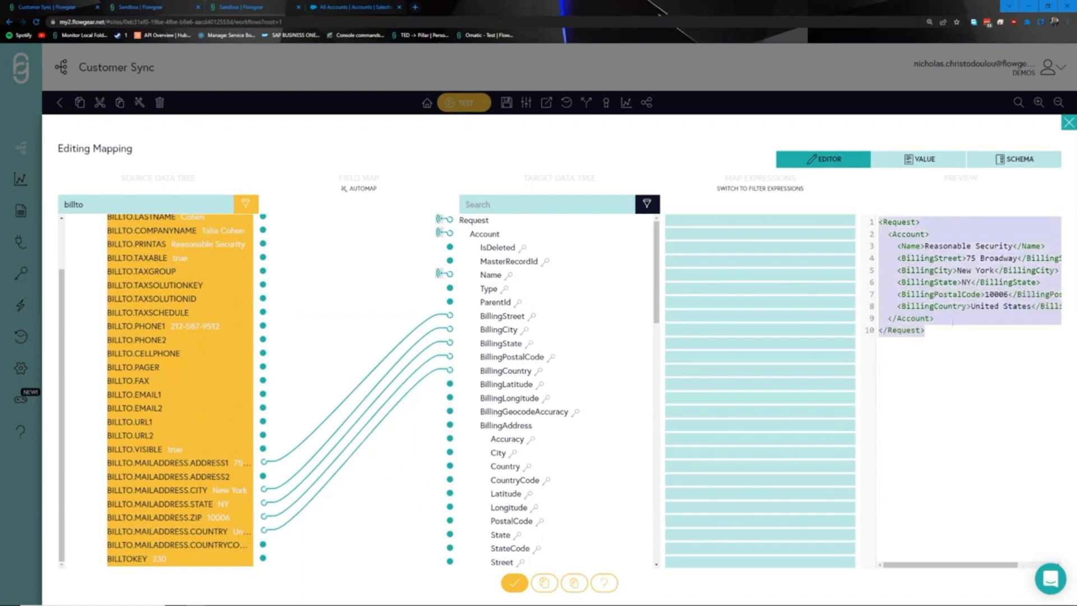
left_click(952, 322)
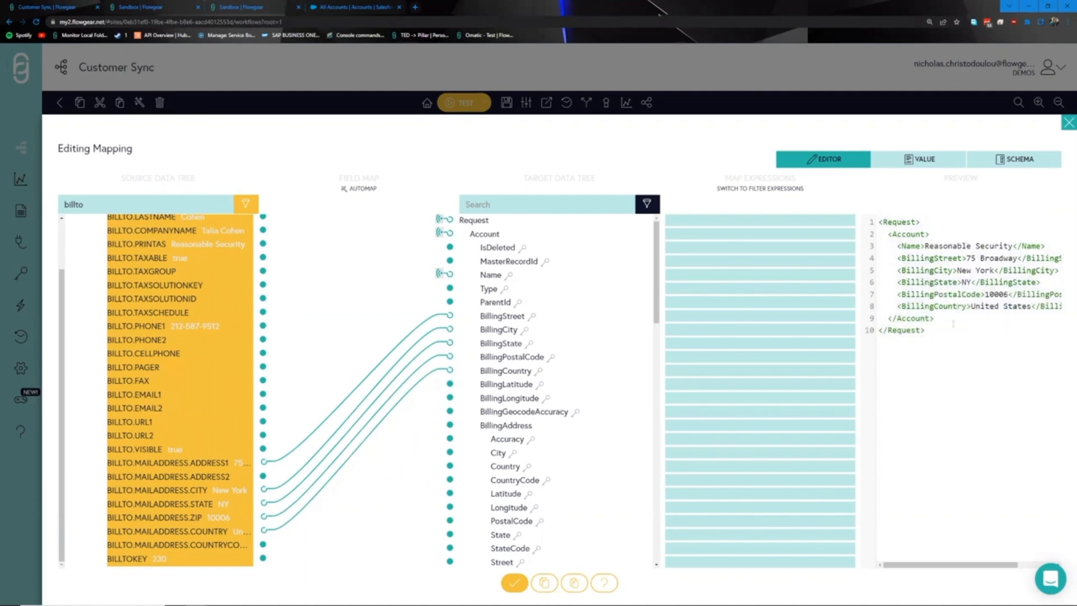
left_click_drag(926, 245, 1005, 246)
left_click(999, 246)
left_click_drag(954, 333, 879, 221)
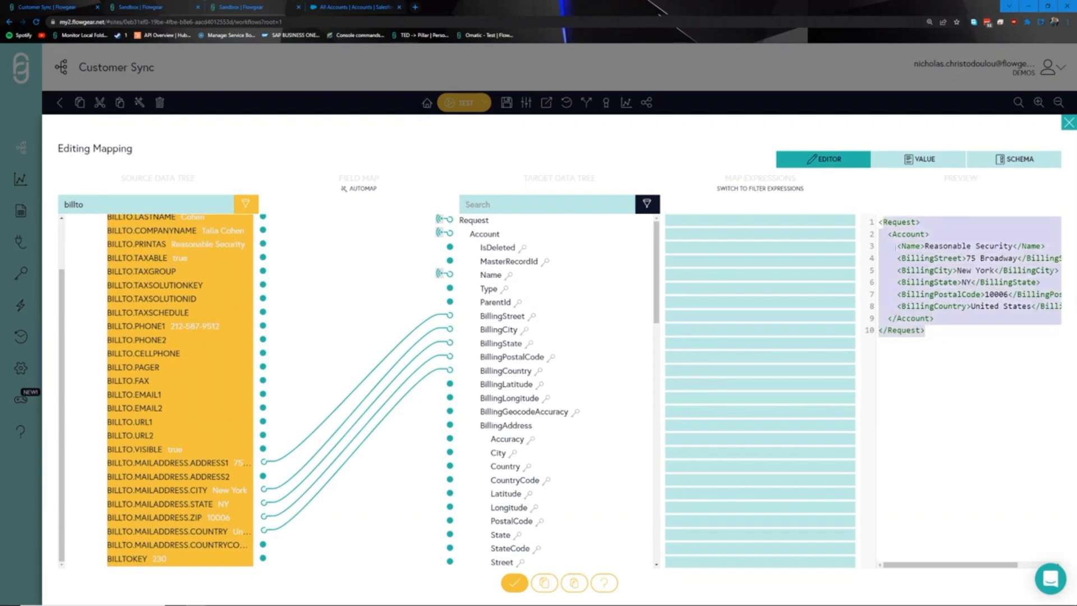
left_click(963, 332)
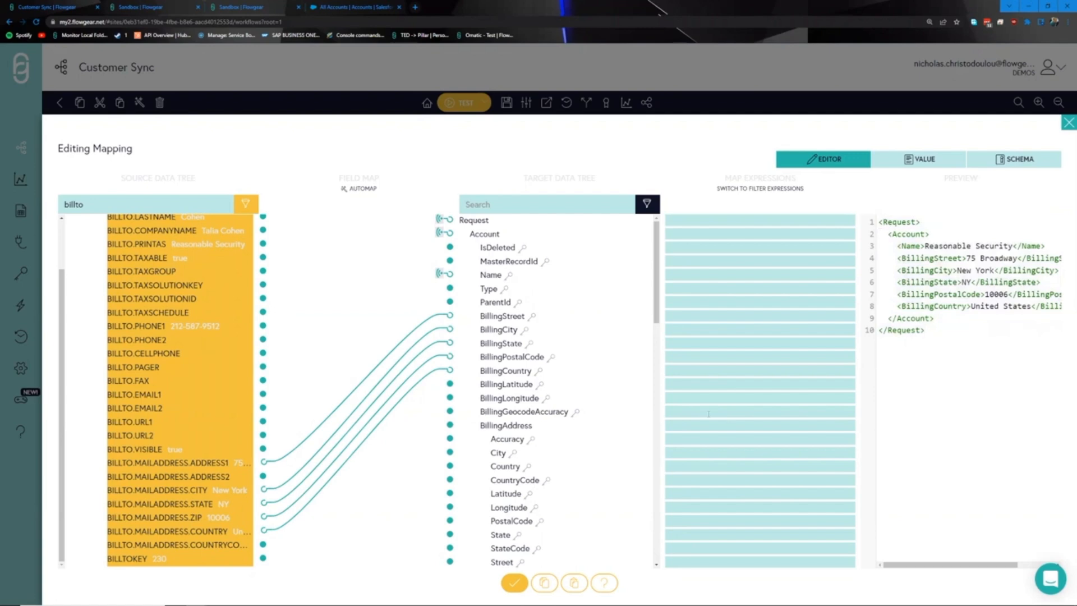
Step: Clear the "billto" search from the source data tree
double_click(73, 204)
key("BackSpace")
scroll(199, 387, "up", 5)
scroll(199, 387, "up", 10)
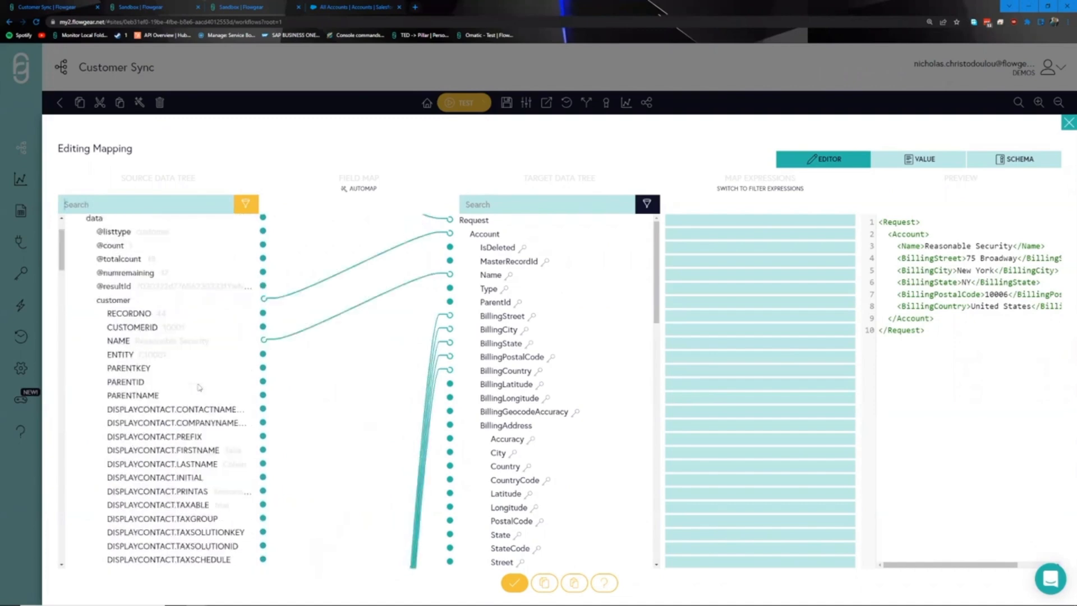
scroll(199, 387, "up", 2)
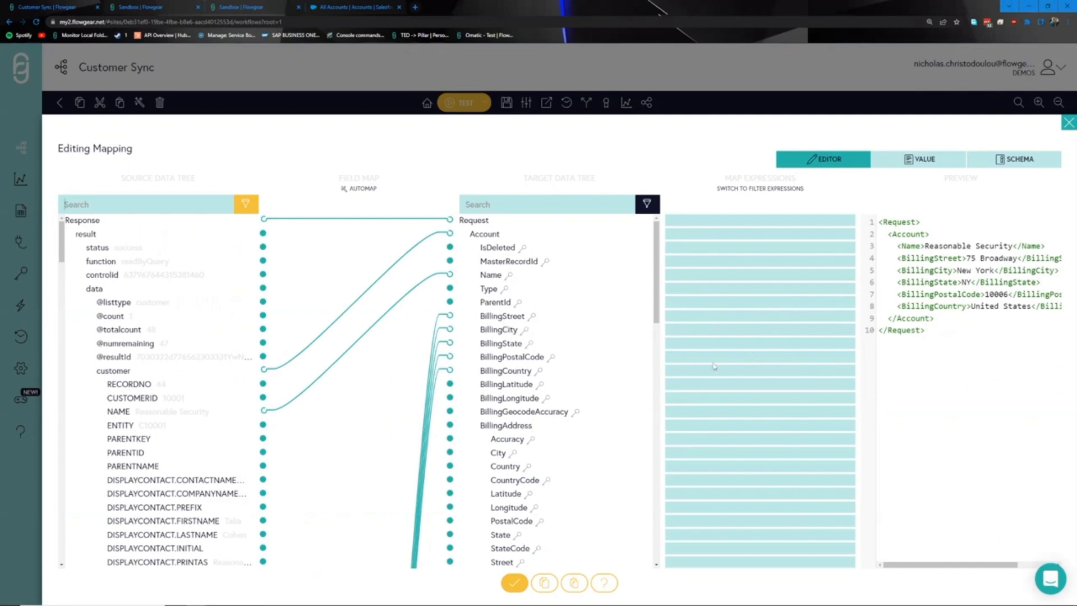
Step: Set the BillingStreet map expression to LEFT({BILLTO.MAILADDRESS.ADDRESS1}, 10), check the preview and save the mapping
left_click(685, 316)
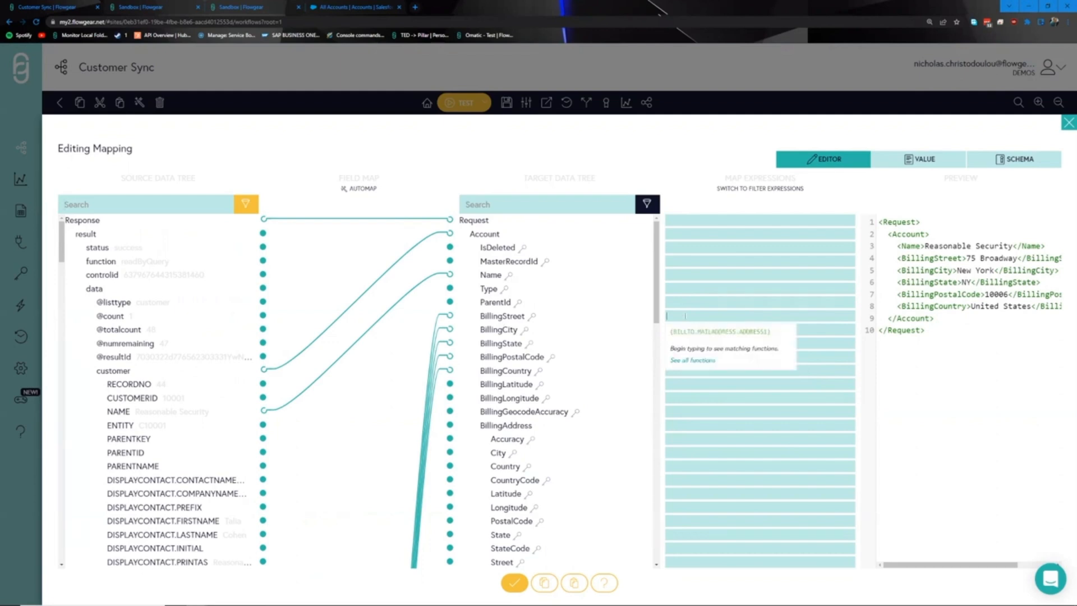
type("LEF")
left_click(688, 331)
left_click(690, 335)
type(", 10")
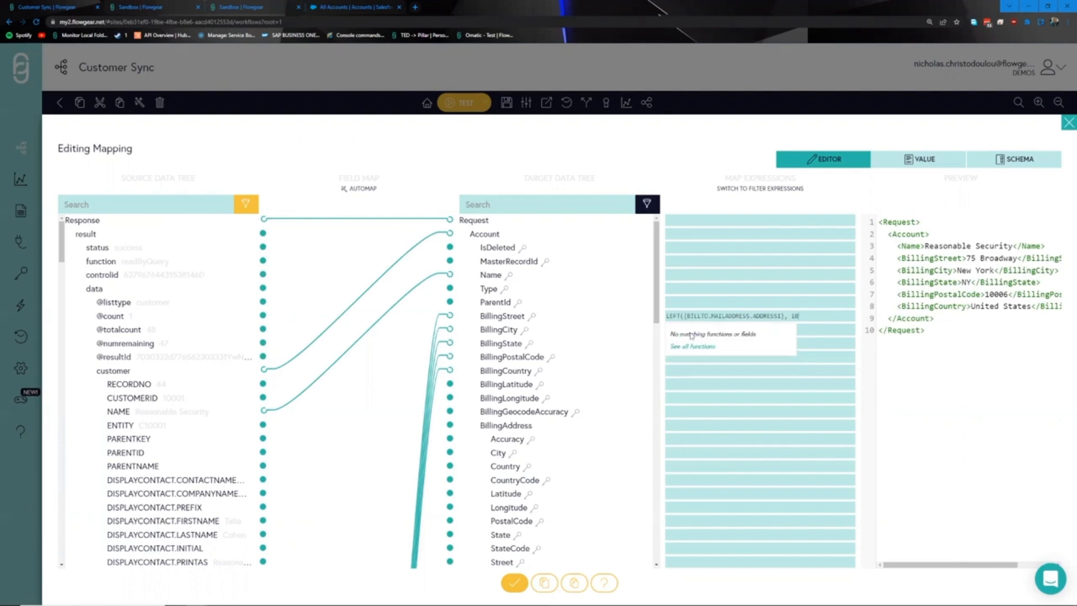
type(")")
left_click(948, 387)
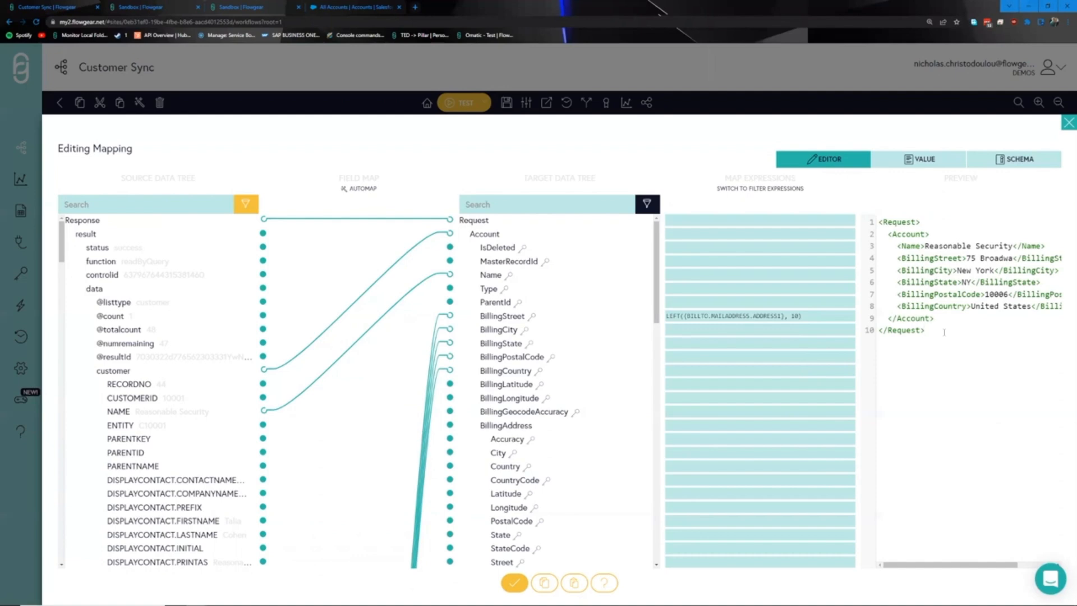
left_click_drag(944, 332, 879, 221)
left_click(948, 308)
left_click(514, 584)
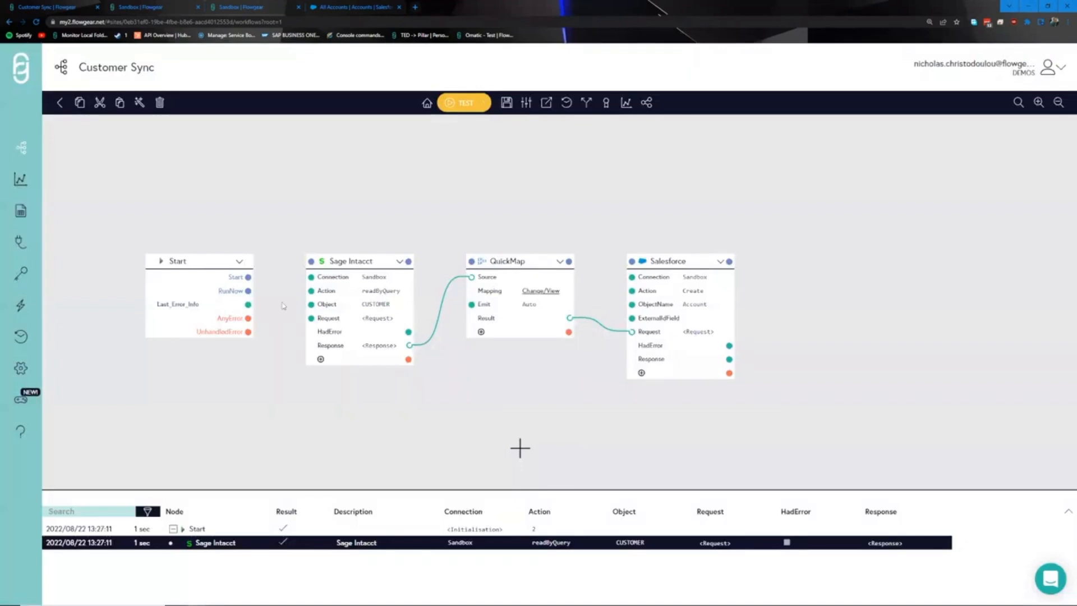
Step: Connect the execution flow from Start's RunNow through Sage Intacct and QuickMap to Salesforce
left_click_drag(248, 290, 310, 261)
left_click_drag(408, 261, 471, 261)
left_click_drag(569, 261, 632, 261)
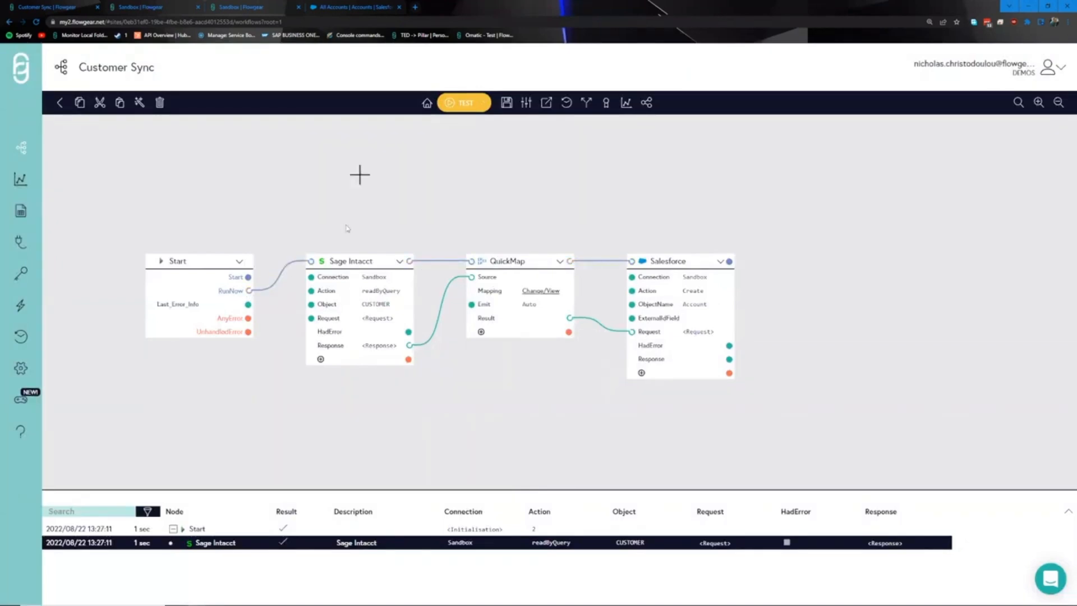
left_click_drag(437, 224, 428, 224)
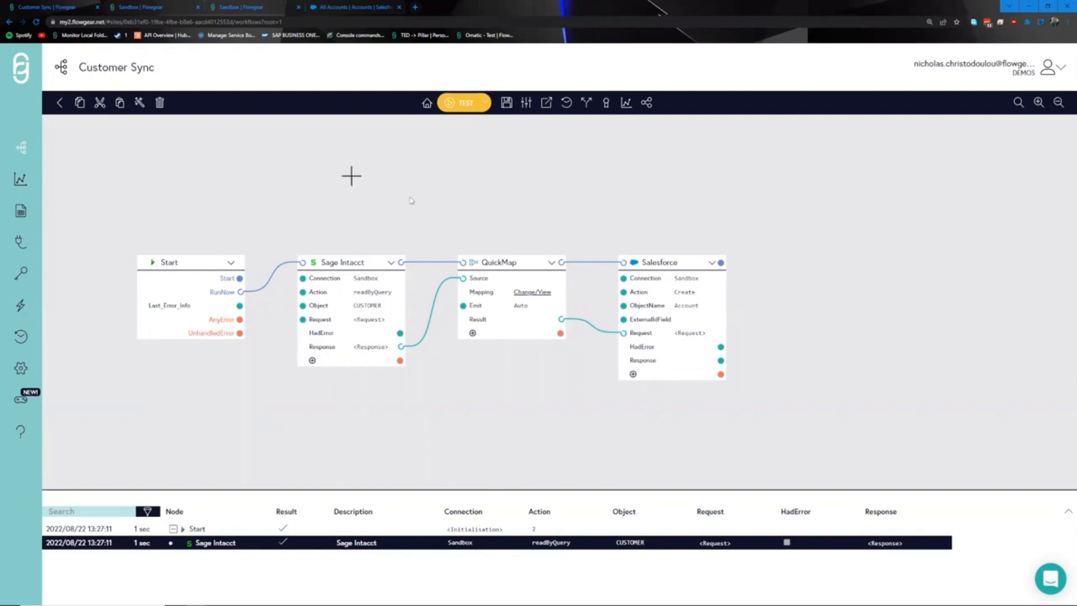
Step: Refresh the Salesforce All Accounts list and compare it with the customer name in the logged Sage Intacct Response
left_click(346, 8)
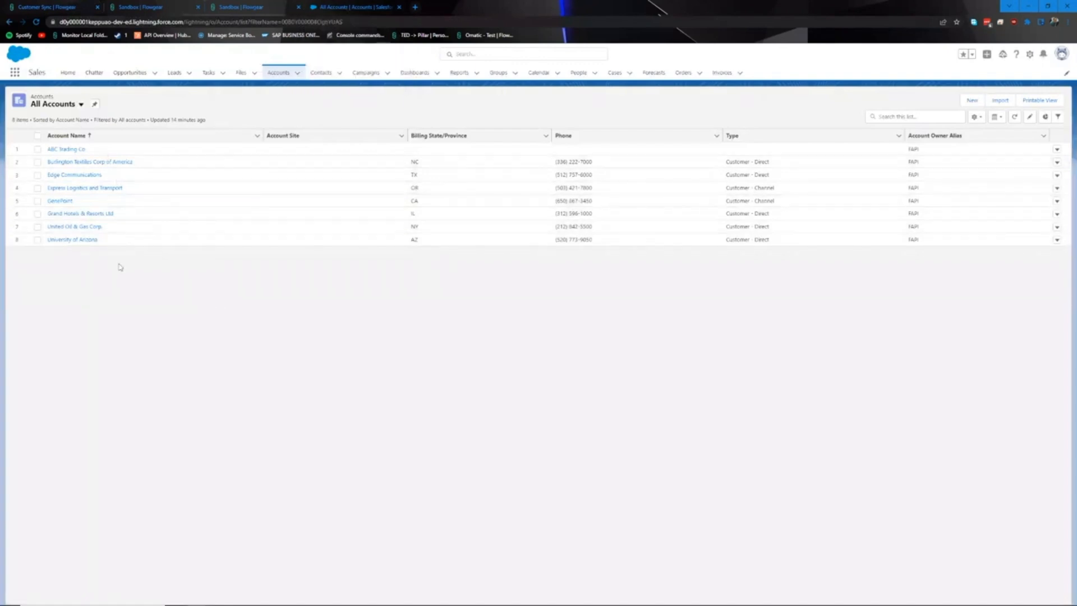
key("F5")
left_click(37, 7)
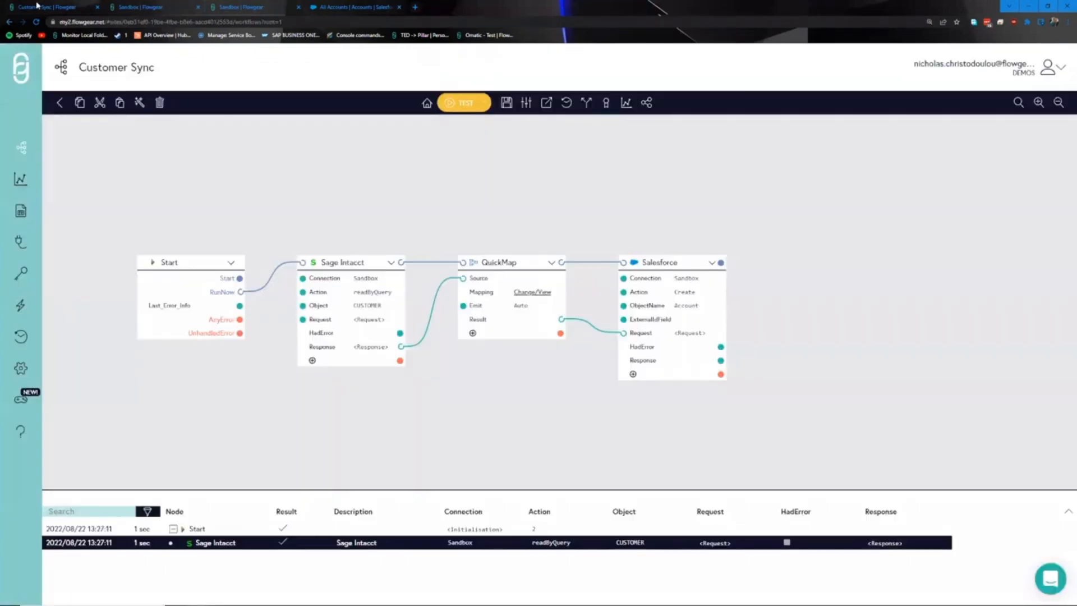
left_click(897, 543)
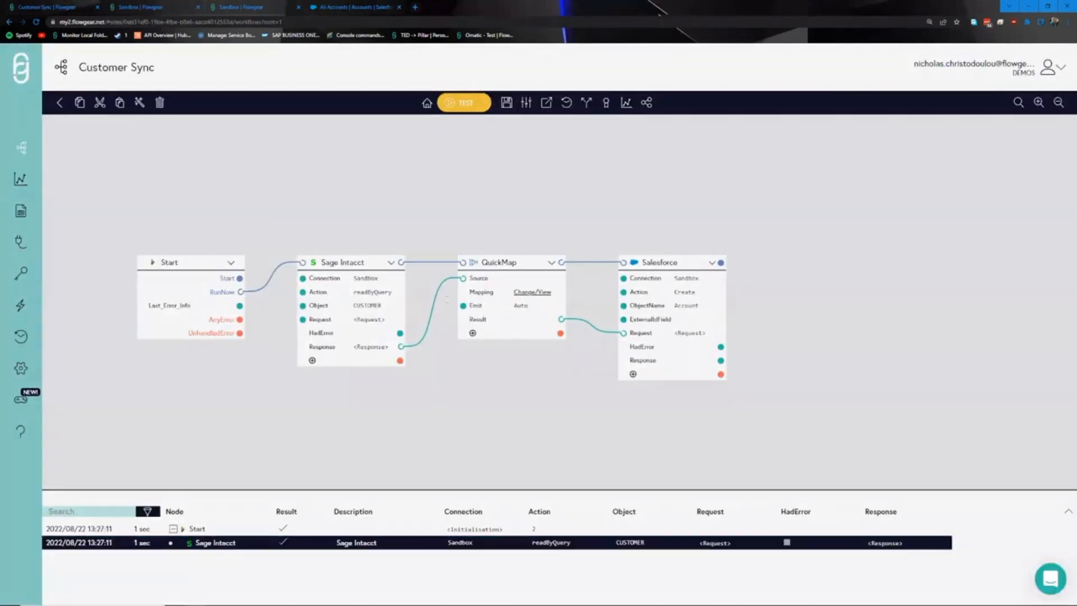
left_click_drag(301, 218, 333, 218)
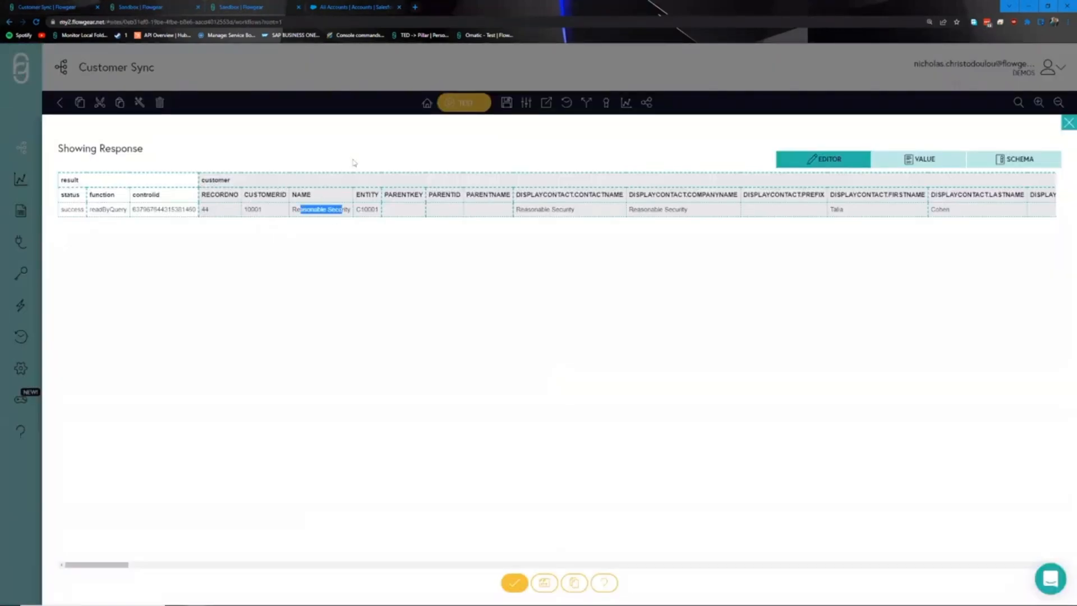
left_click(345, 7)
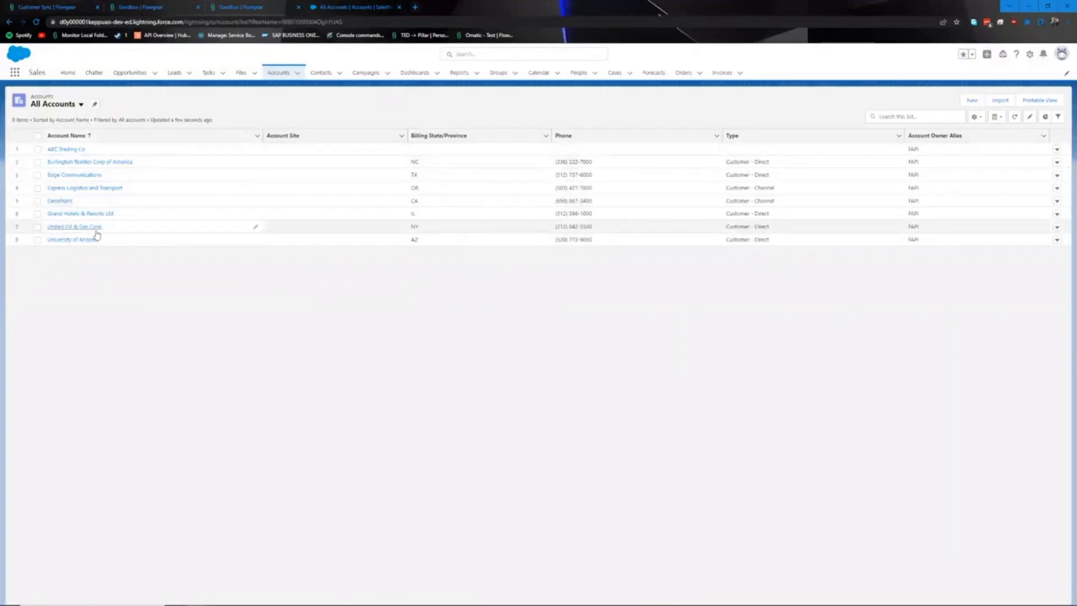
Step: Switch back to the Customer Sync workflow in Flowgear, close the logged response and run the workflow
left_click(76, 8)
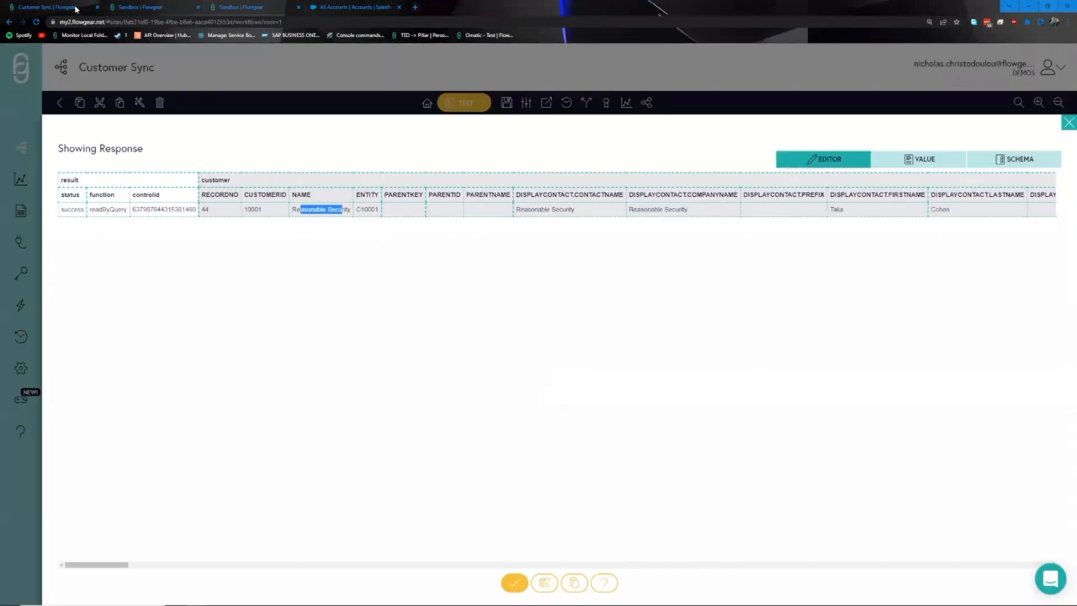
left_click(365, 92)
left_click(455, 105)
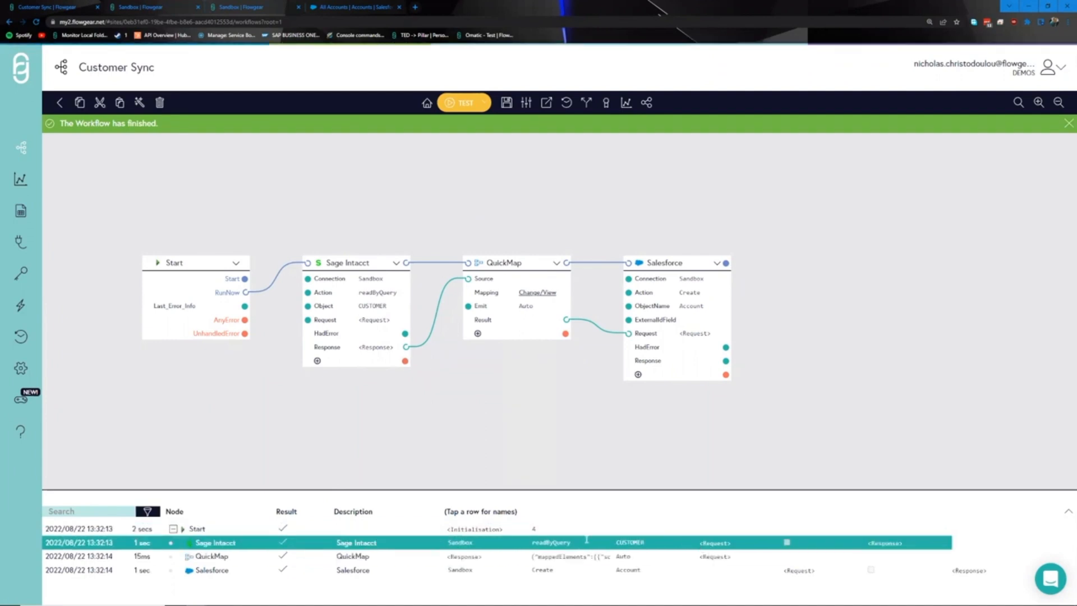
Step: Examine the Response logged for the Sage Intacct node and close it
left_click(556, 542)
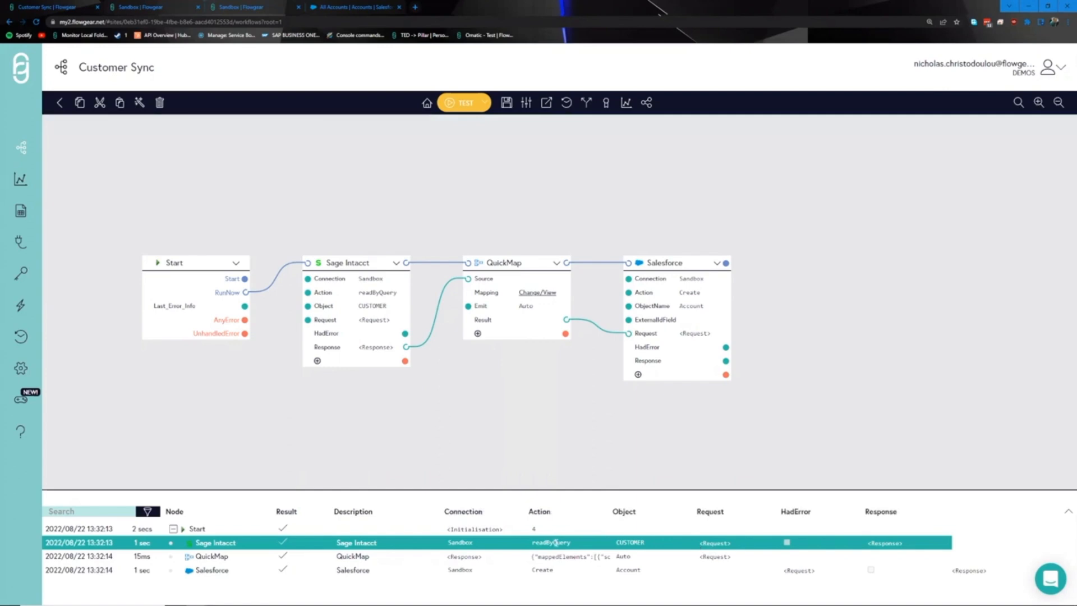
left_click(890, 542)
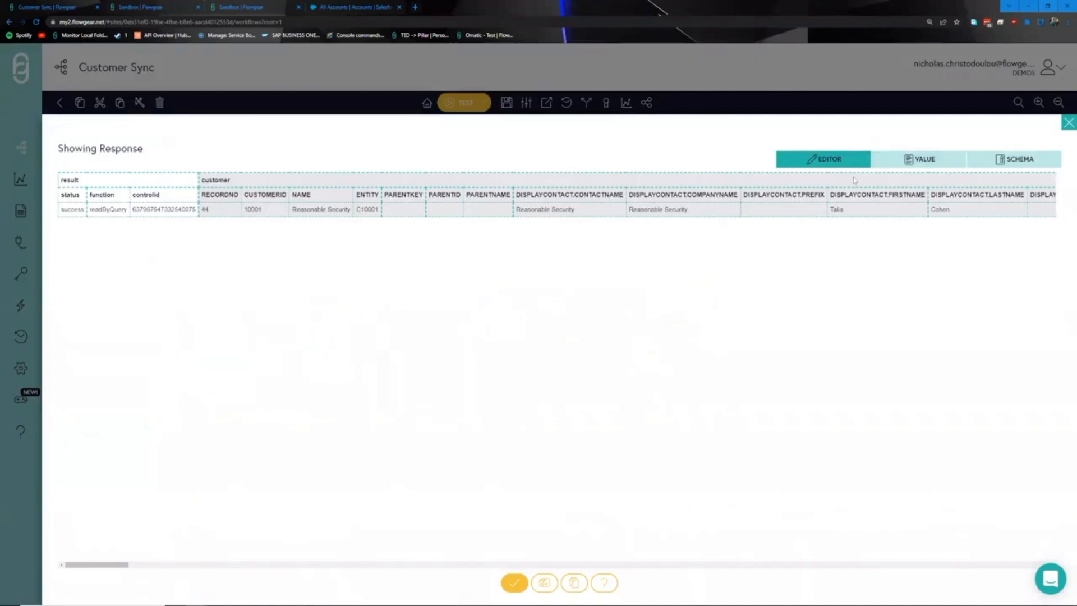
left_click(803, 99)
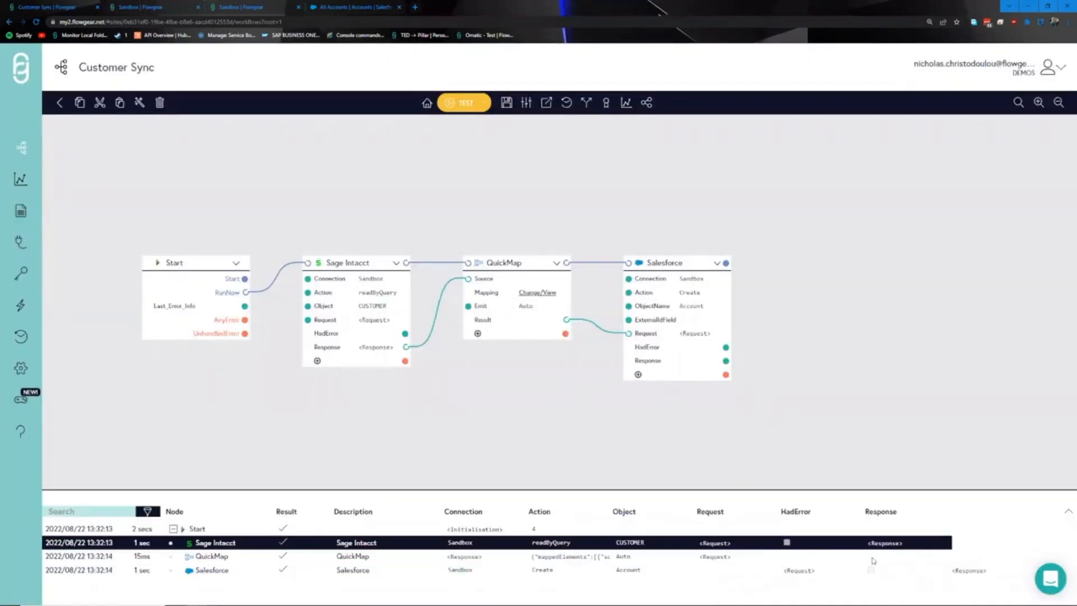
Step: Examine the Result logged for the QuickMap node as a table and as raw XML, and close it
left_click(720, 556)
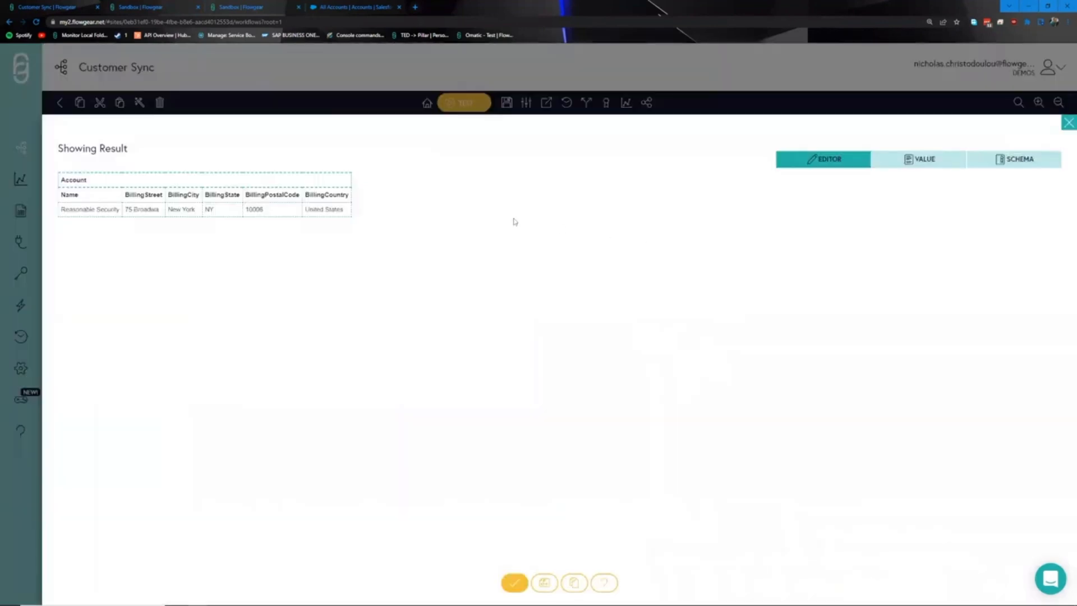
left_click(895, 166)
left_click_drag(185, 288, 74, 170)
left_click(373, 387)
left_click(505, 578)
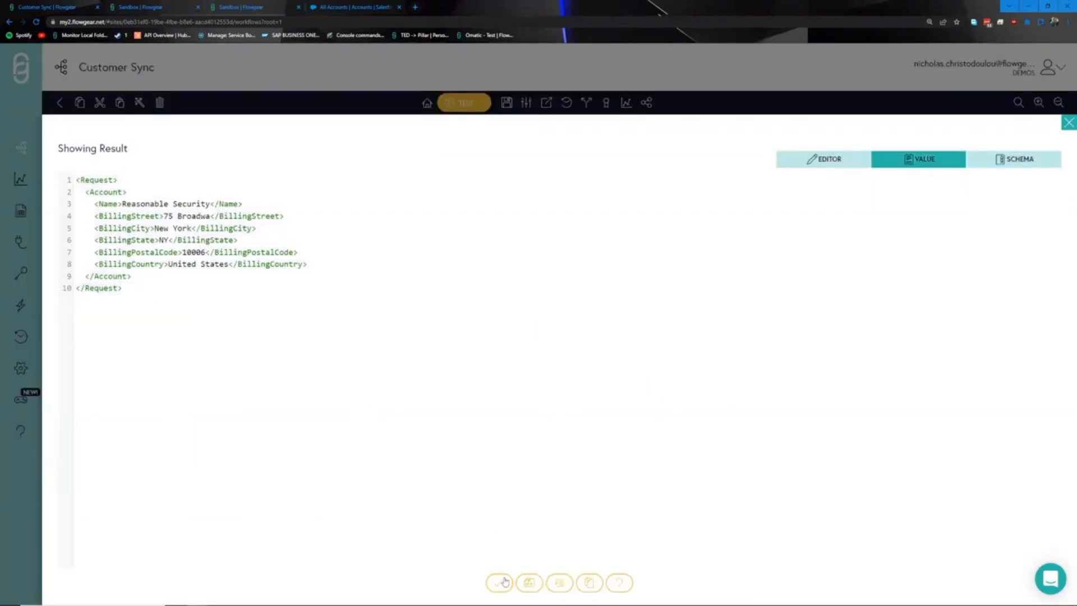
Step: Examine the Response logged for the Salesforce node, checking the record id, success flag and mapped account fields
left_click(379, 567)
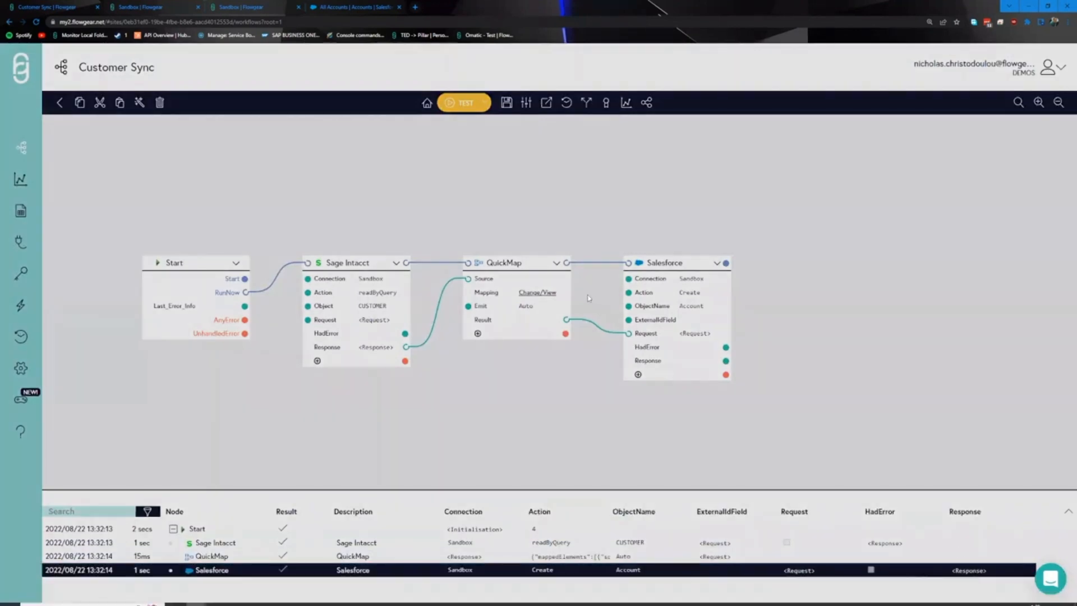
left_click(969, 570)
double_click(142, 195)
double_click(136, 209)
left_click_drag(61, 209, 126, 210)
left_click(197, 273)
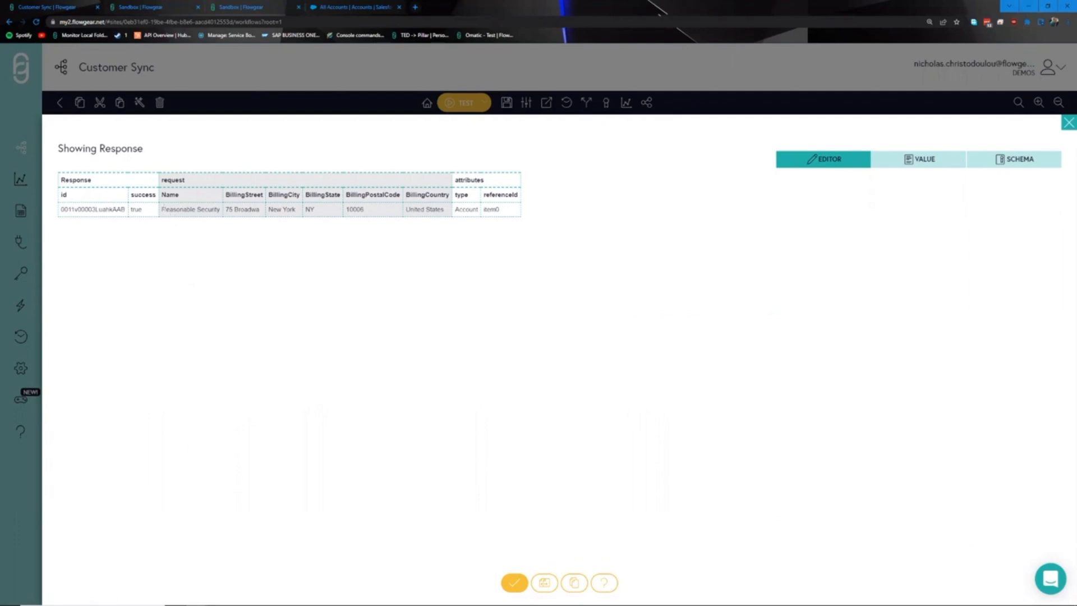
left_click_drag(162, 210, 294, 212)
left_click(457, 257)
Step: Switch to Salesforce, refresh the All Accounts list to look for Reasonable Security, and return to the Customer Sync workflow in Flowgear
left_click(345, 8)
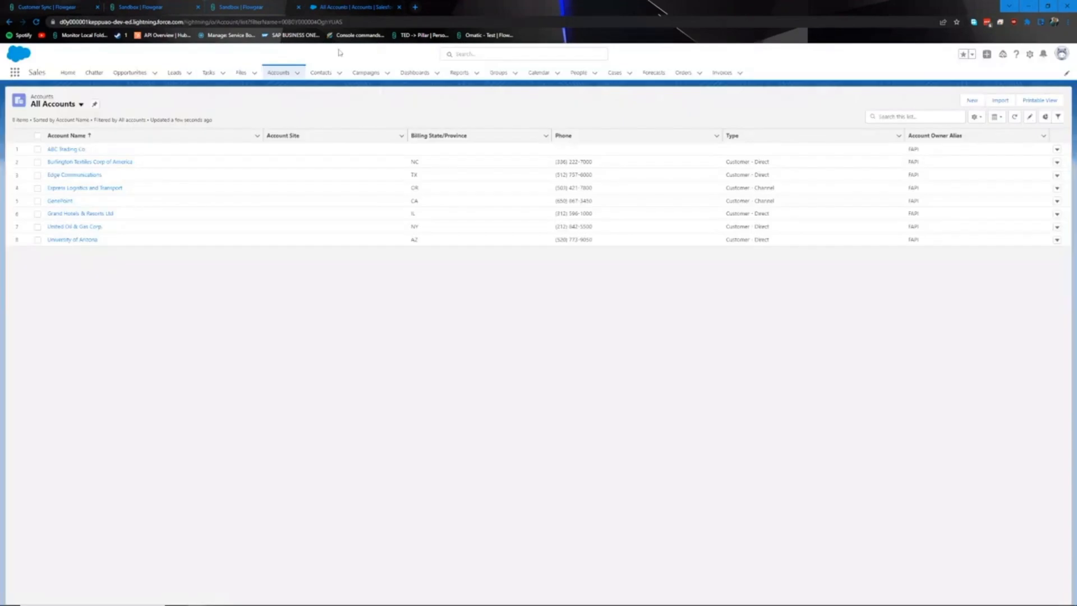
key("F5")
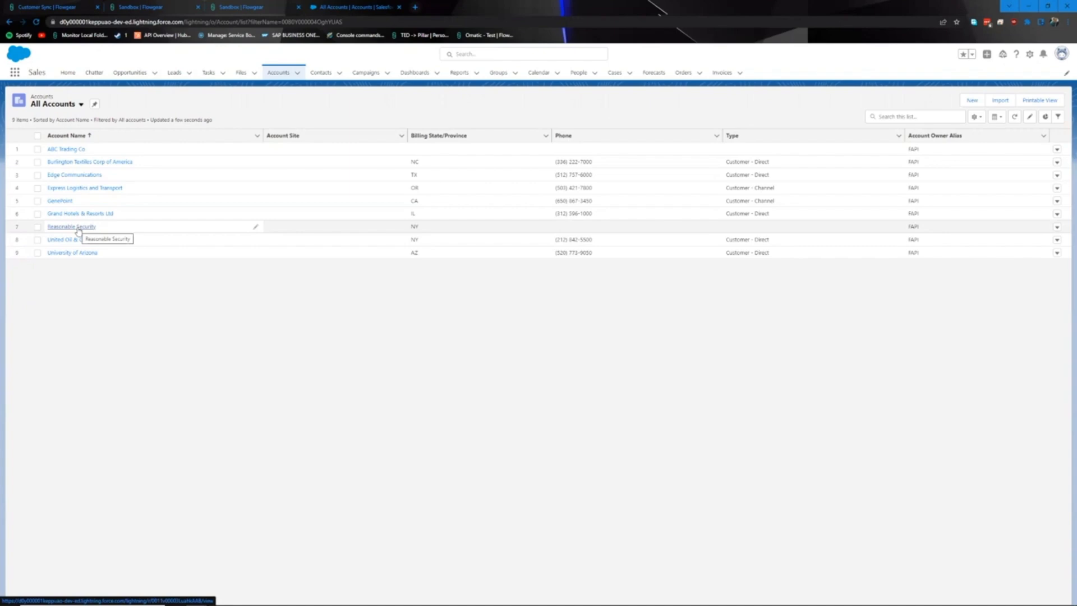
left_click(79, 7)
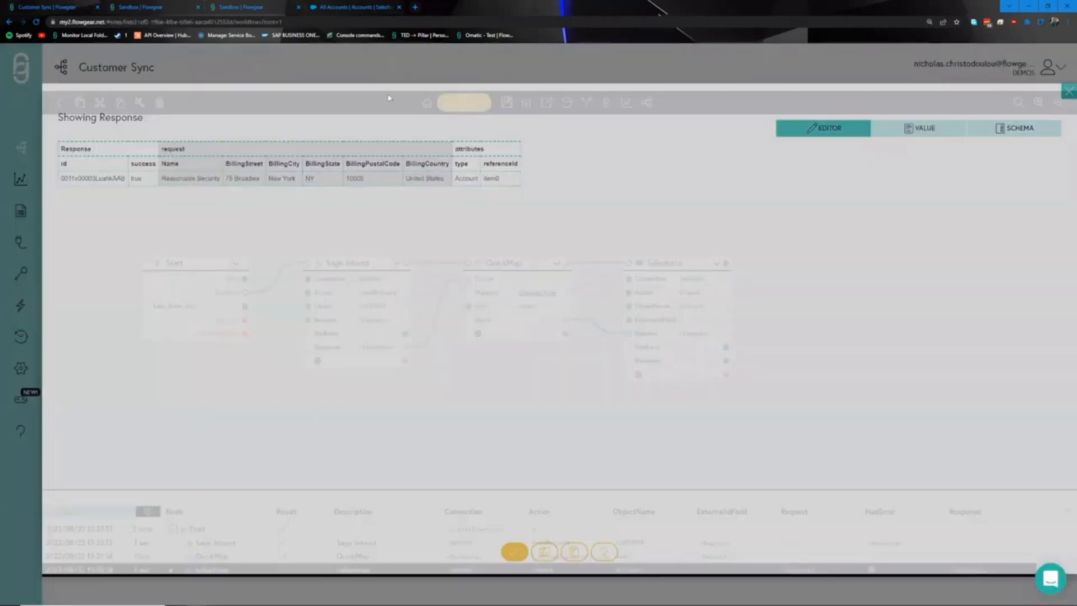
left_click(433, 214)
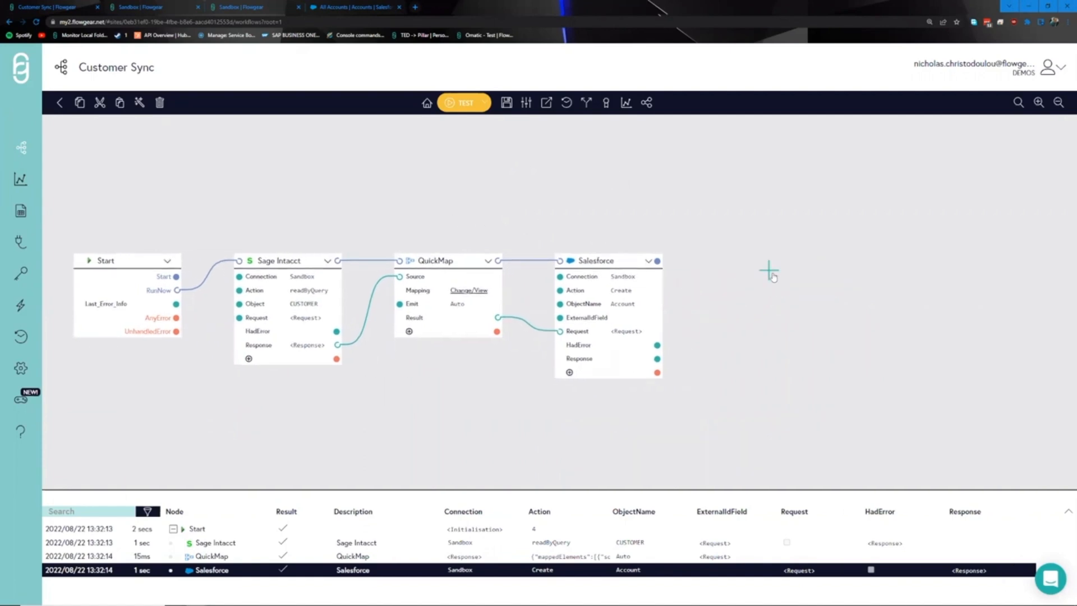
Step: Browse the connector, processor and trigger nodes available to add to the workflow, and leave without adding one
left_click(770, 272)
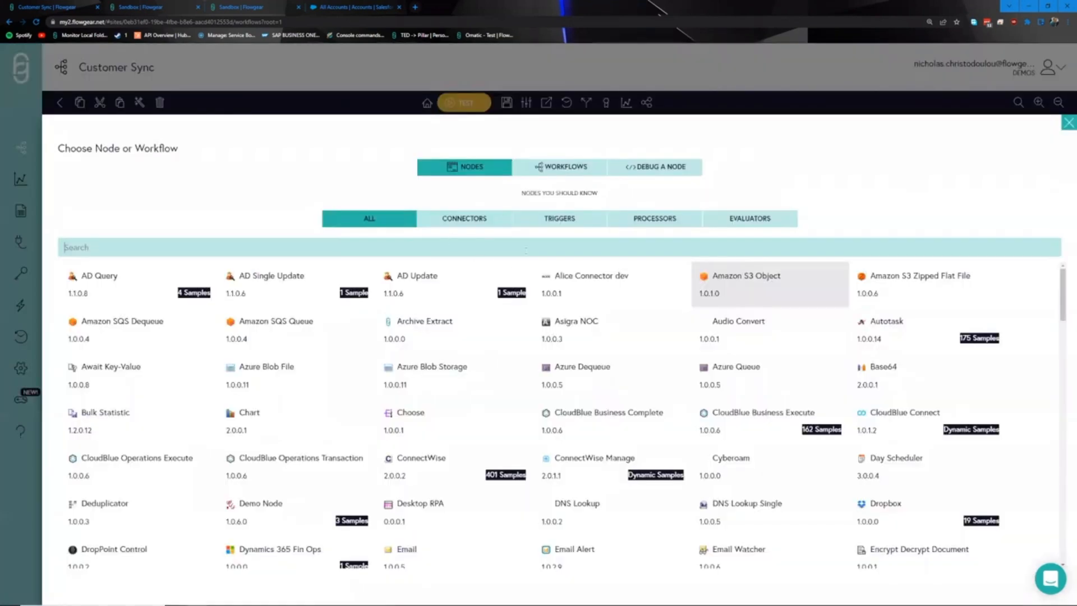
left_click(479, 219)
left_click(620, 224)
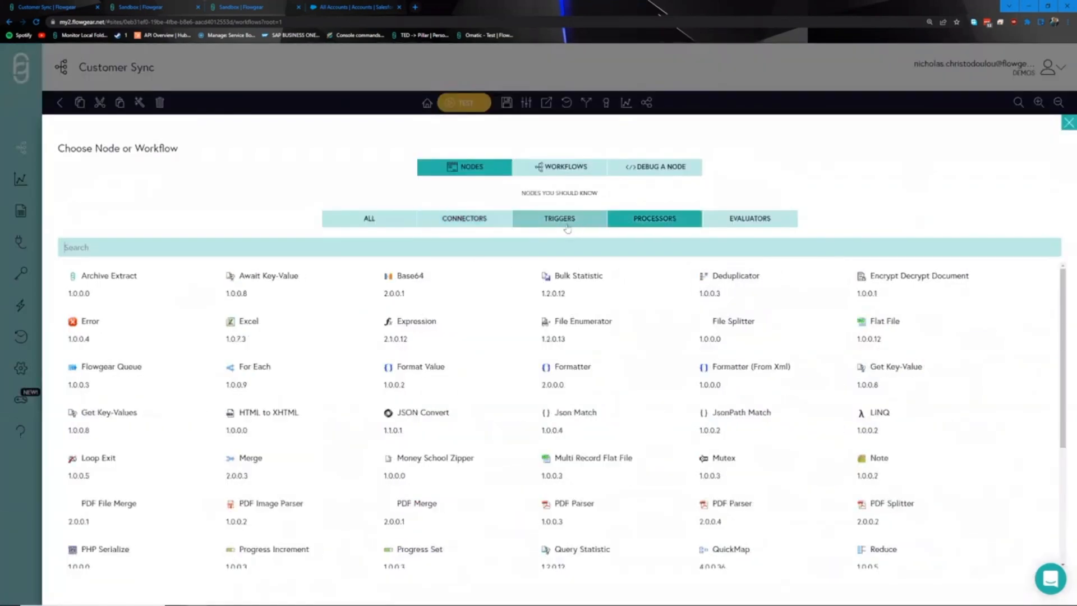
left_click(567, 225)
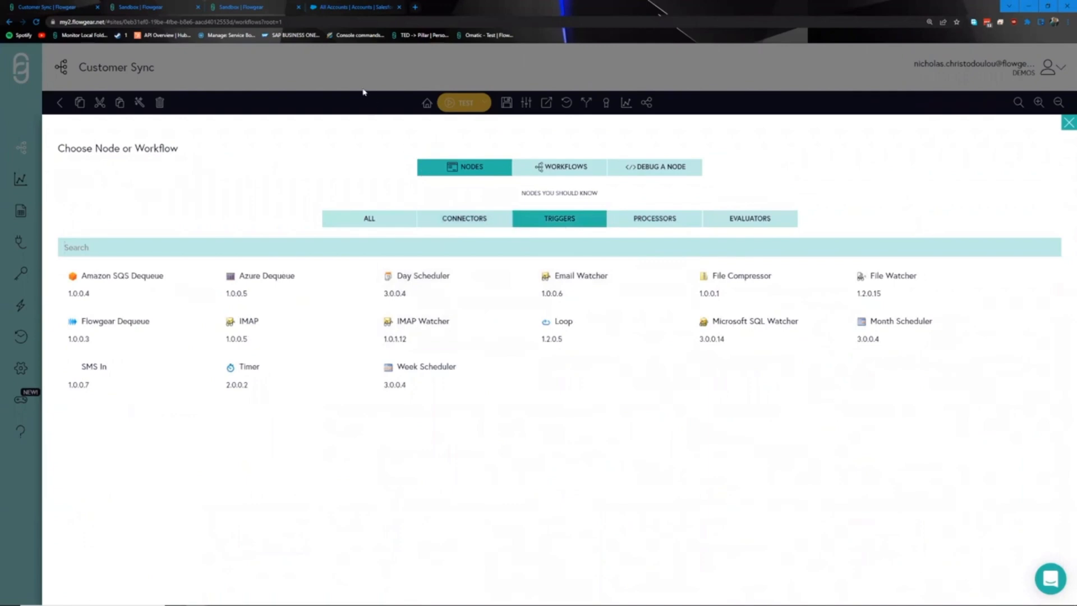
left_click(364, 92)
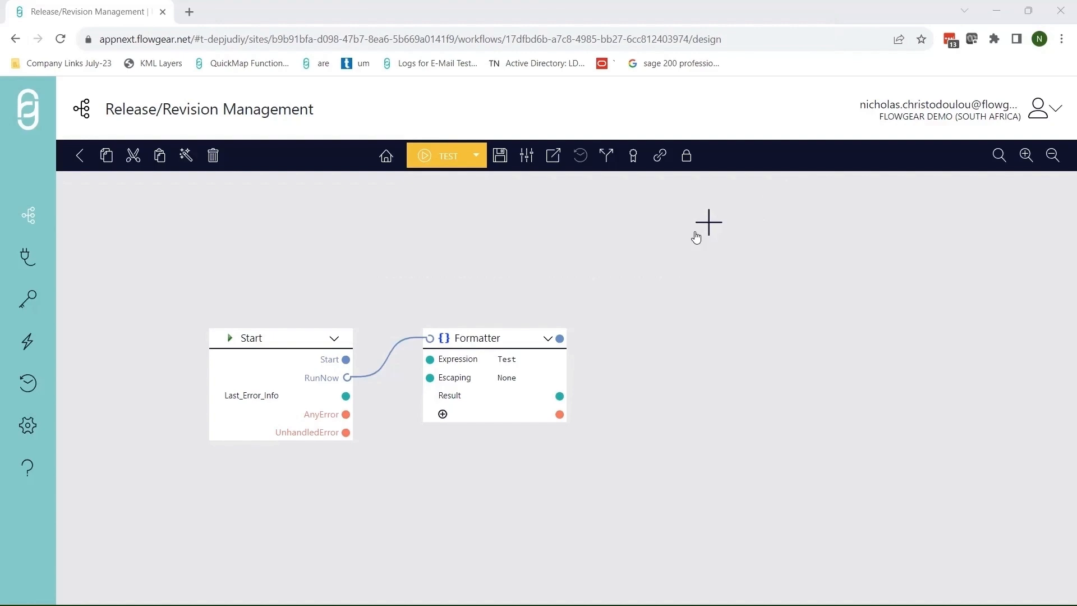
Step: Set the API binding of the Release/Revision Management workflow to GET with the path /custom
left_click(526, 157)
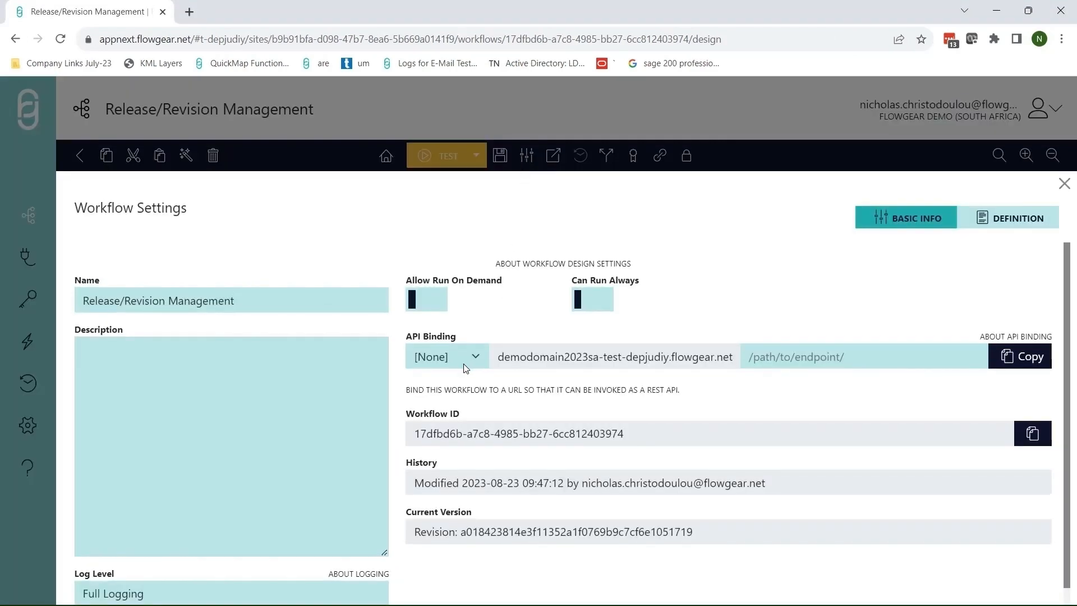
left_click(470, 358)
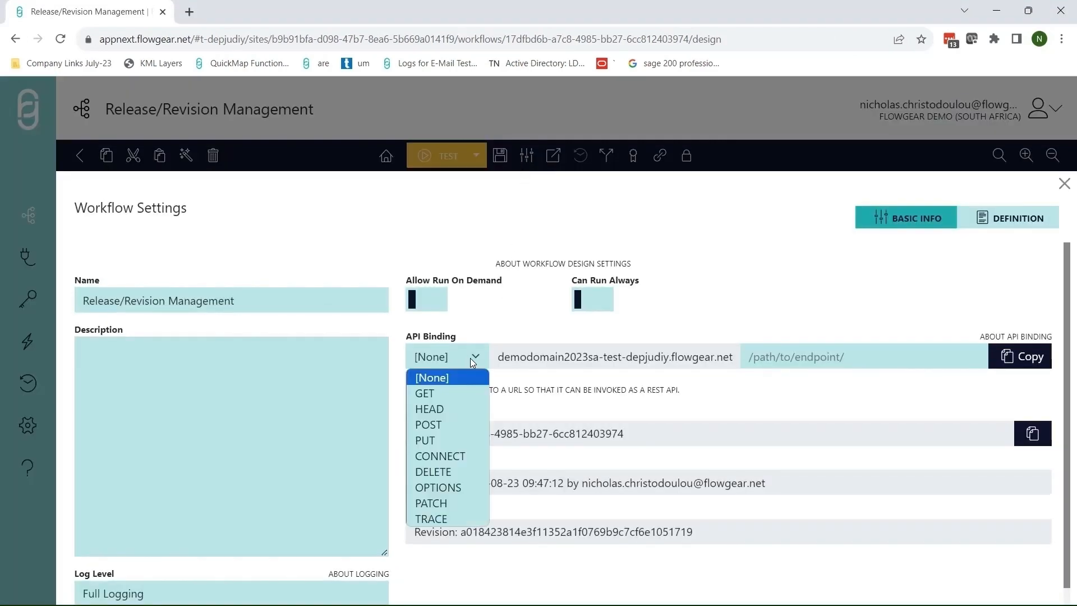
left_click(450, 387)
left_click_drag(504, 357, 679, 371)
left_click(718, 364)
left_click(789, 358)
type("/custom")
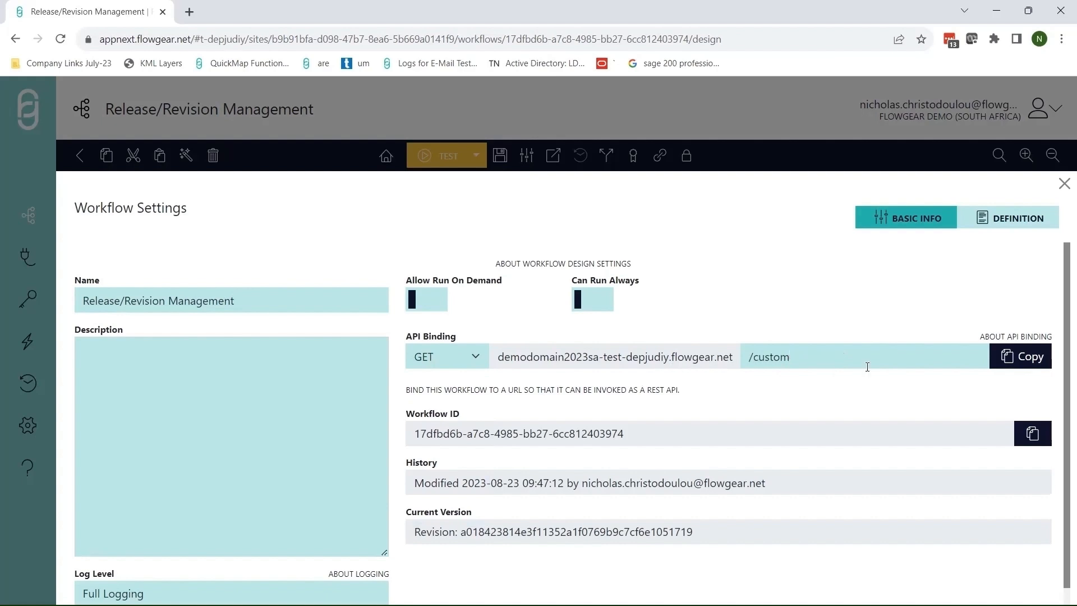
Step: Copy the bound API URL, paste it into the browser's address field to show it, and clear it without loading
left_click(1030, 357)
left_click(378, 41)
key("ctrl+v")
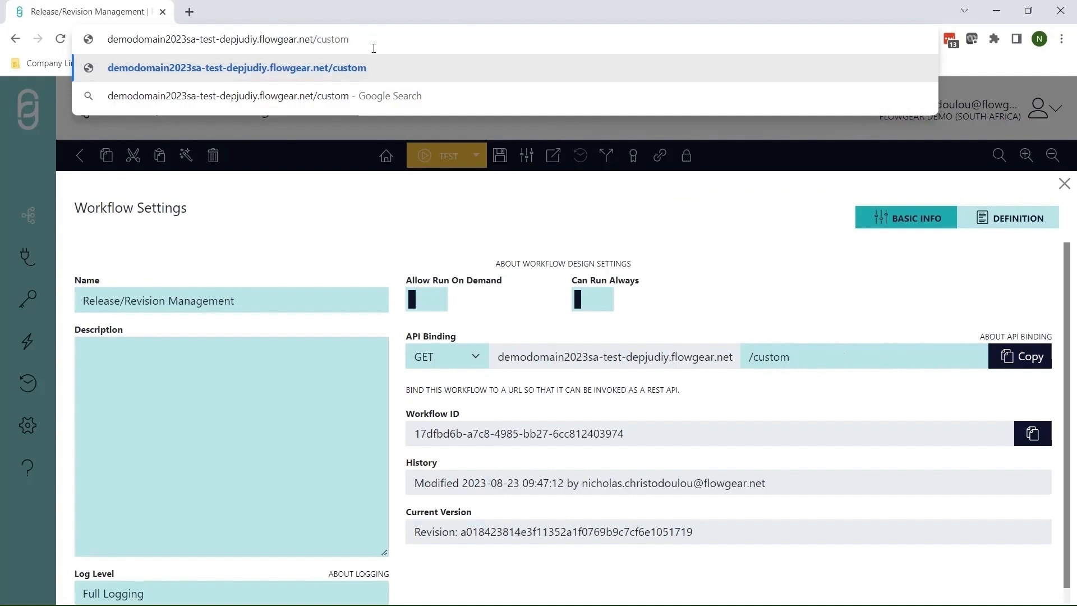
key("ctrl+a")
key("BackSpace")
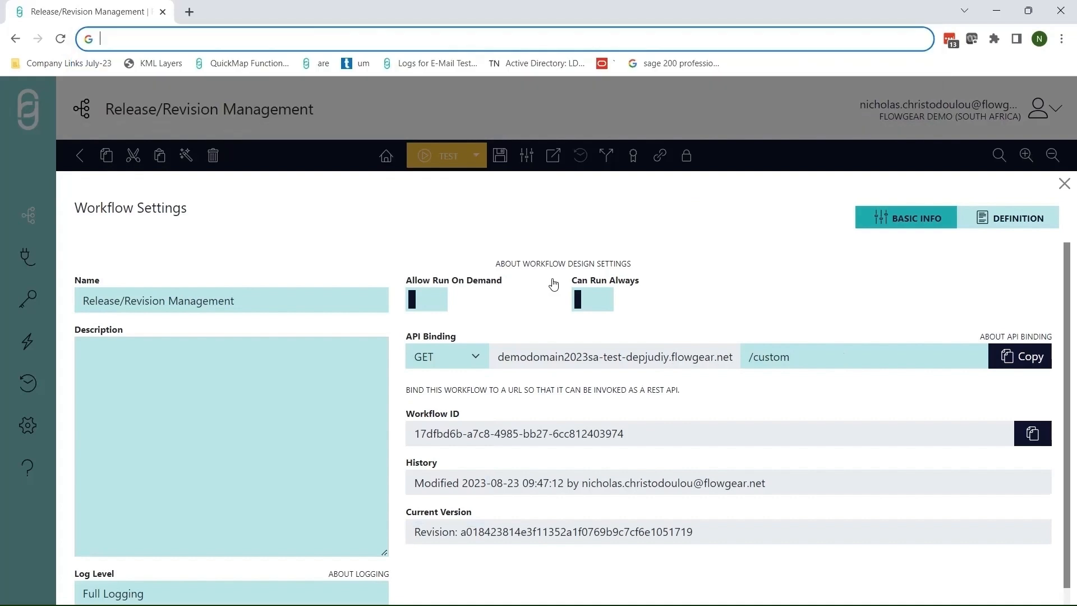
Step: Remove the custom path, reset the API binding method to [None] and close the workflow settings
left_click_drag(790, 360, 699, 361)
key("BackSpace")
left_click(473, 358)
left_click(469, 378)
left_click(560, 155)
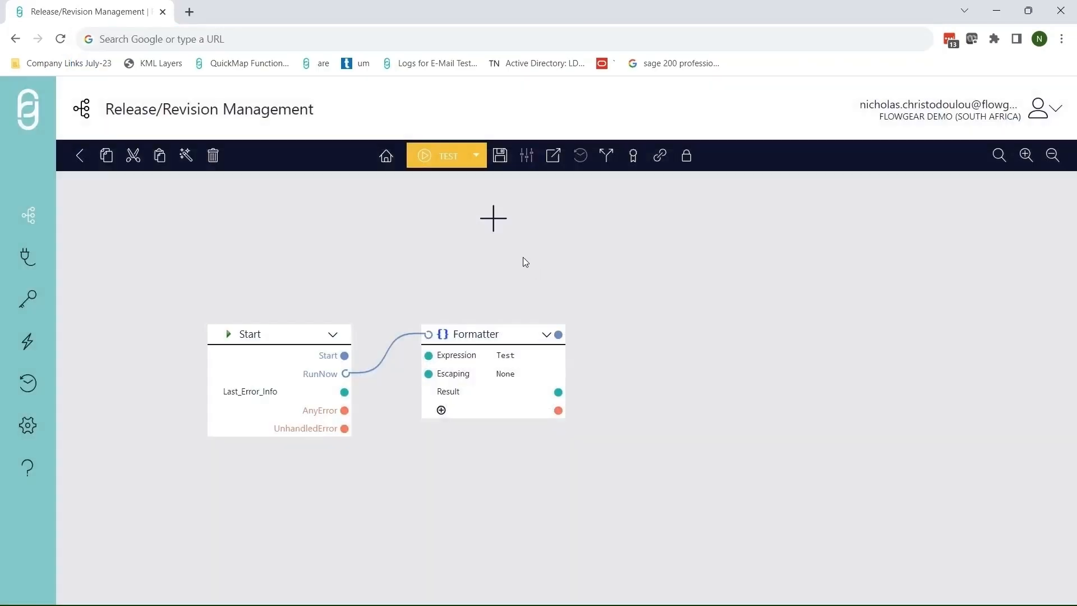
Step: Examine the workflow's revision history, open the version from commit 6b6db194 for viewing, and close it
left_click_drag(599, 272, 575, 272)
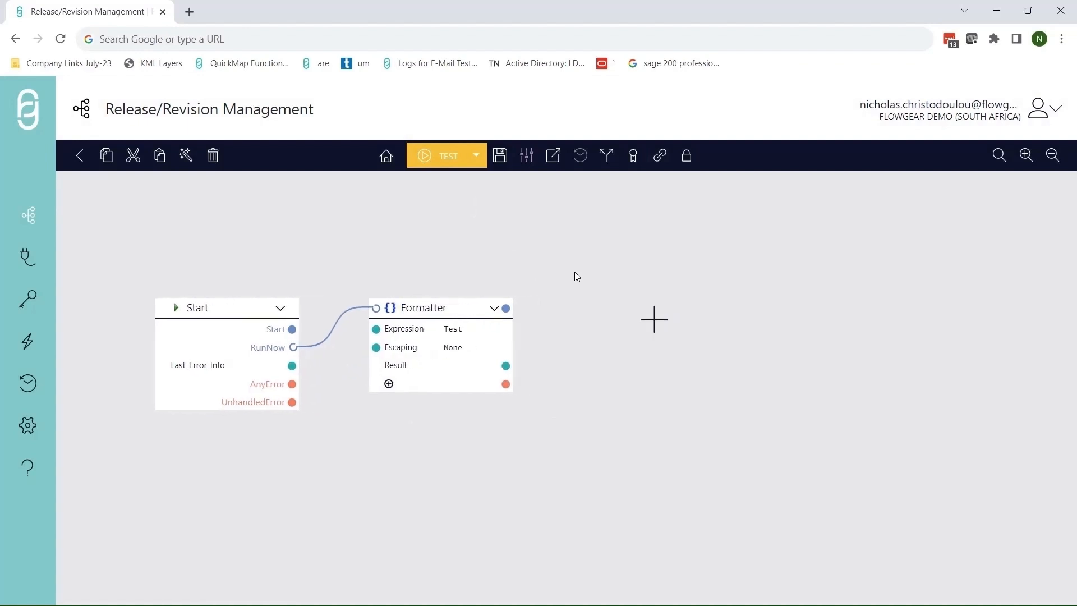
left_click(608, 160)
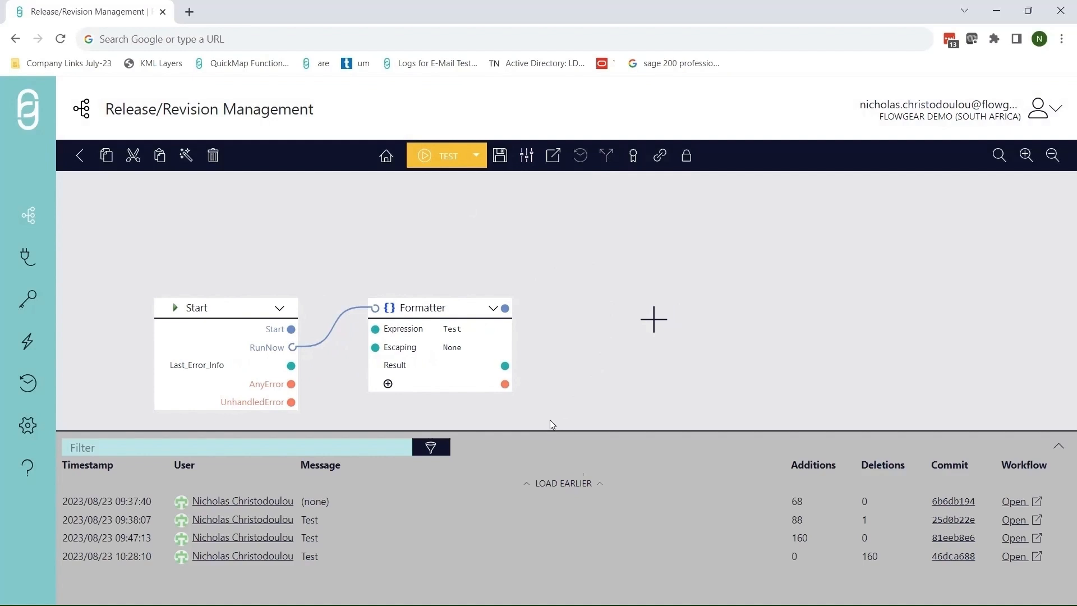
left_click(872, 513)
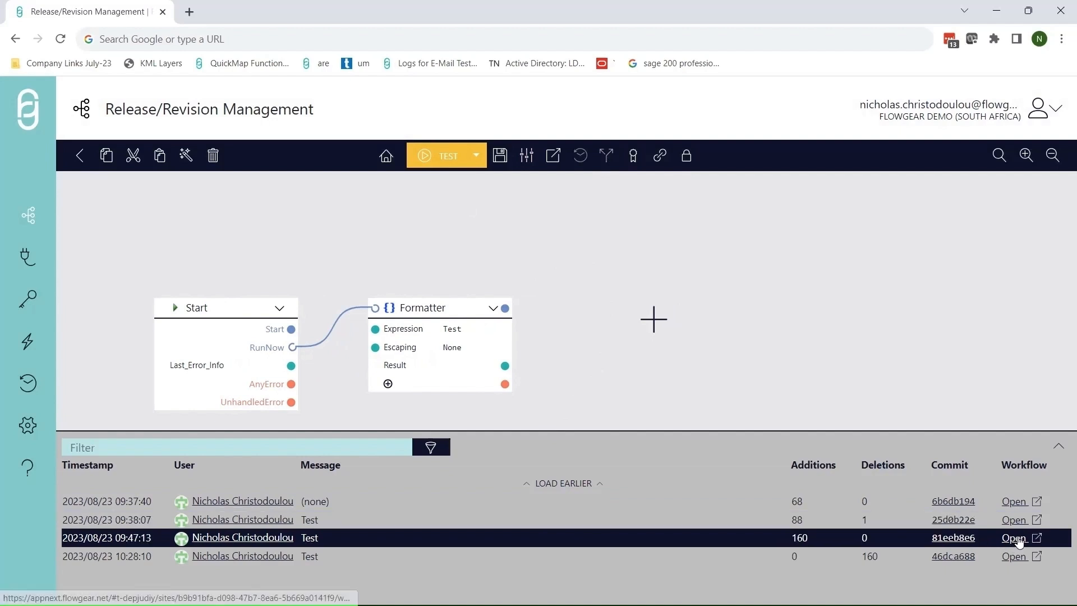
left_click(1017, 508)
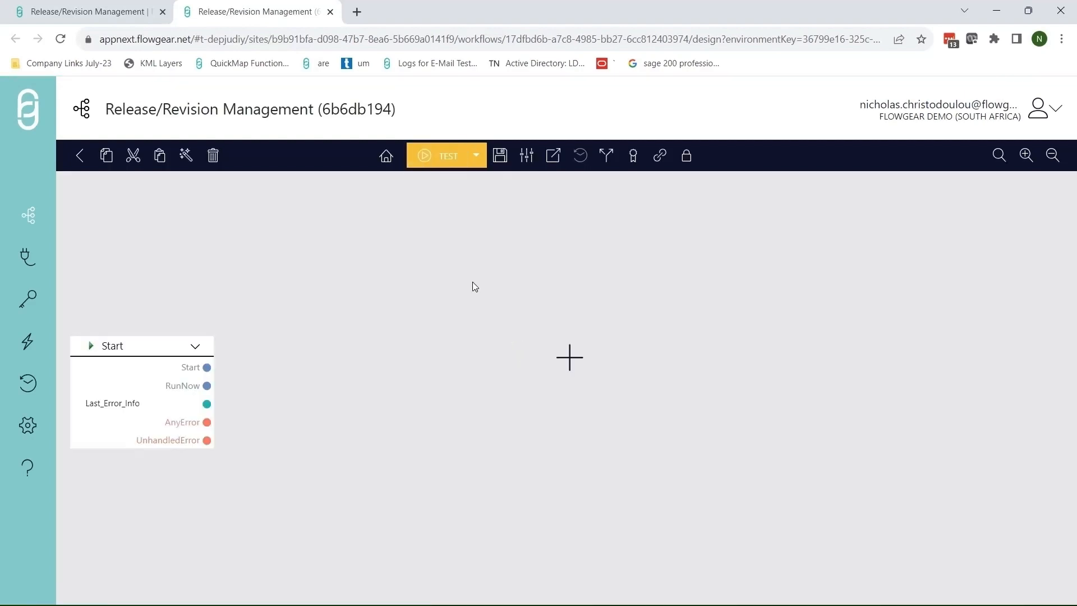
left_click(330, 12)
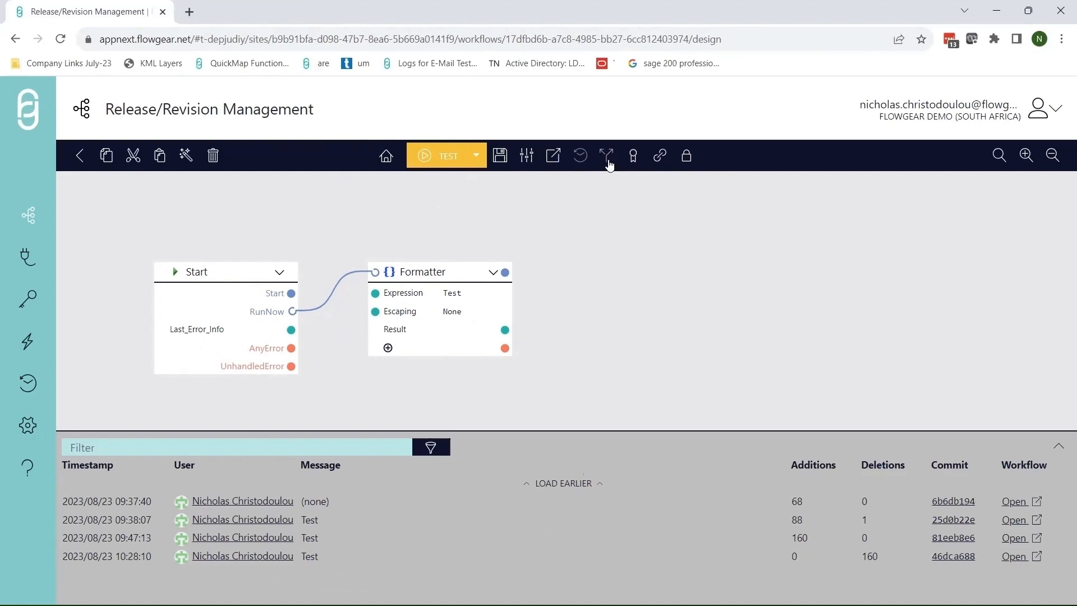
Step: Show the workflow's promotion stages and save the workflow with the change message "Test"
left_click(634, 160)
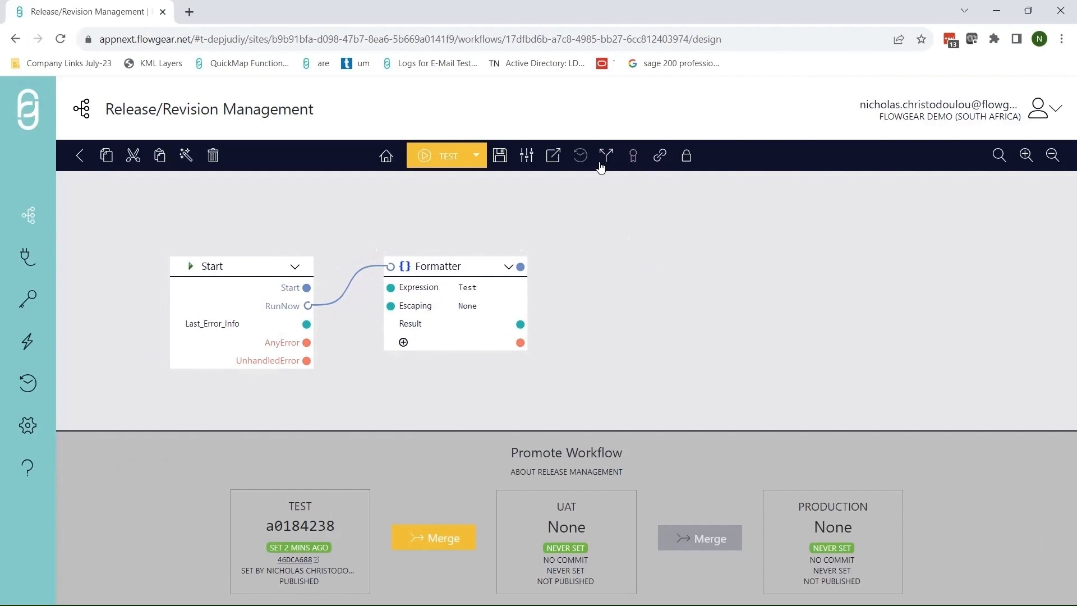
left_click(500, 156)
type("Test")
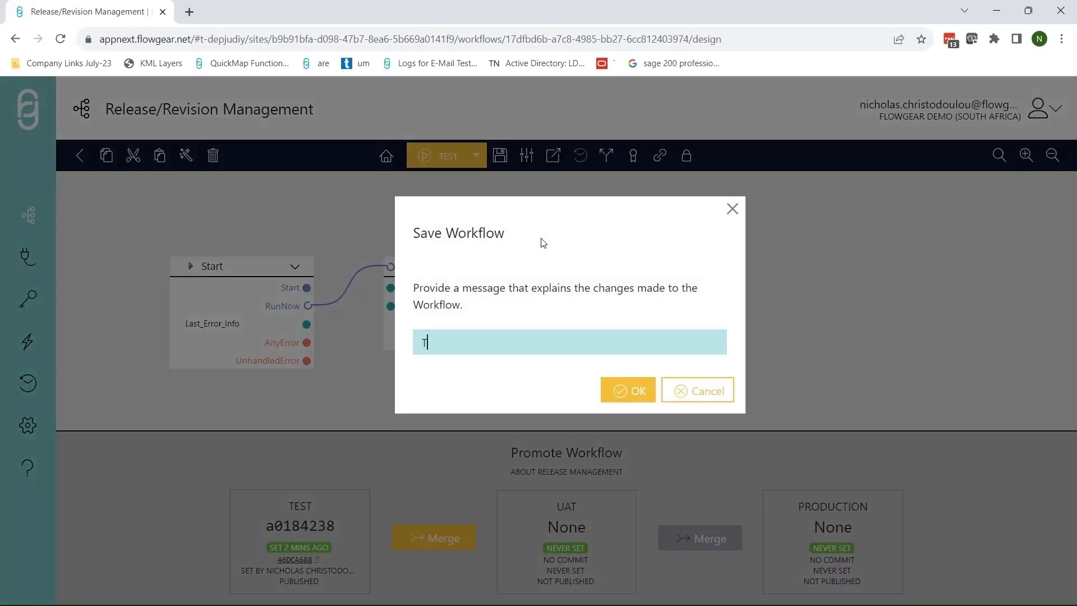
left_click(627, 391)
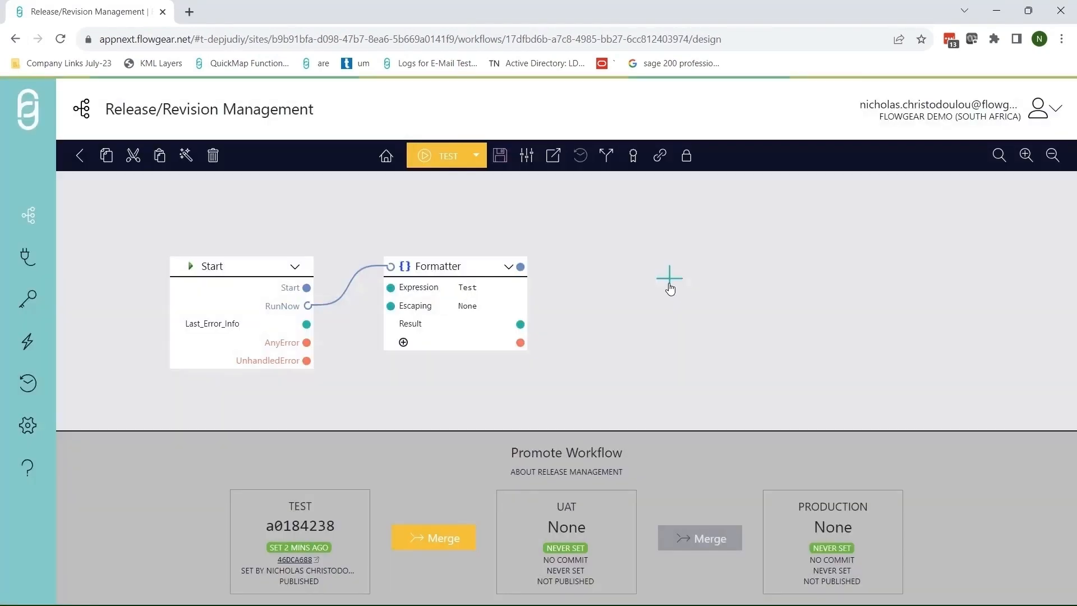
Step: Show the promotion stages again, review the TEST environment's commit changes on GitHub, and return to the workflow in Flowgear
left_click(635, 158)
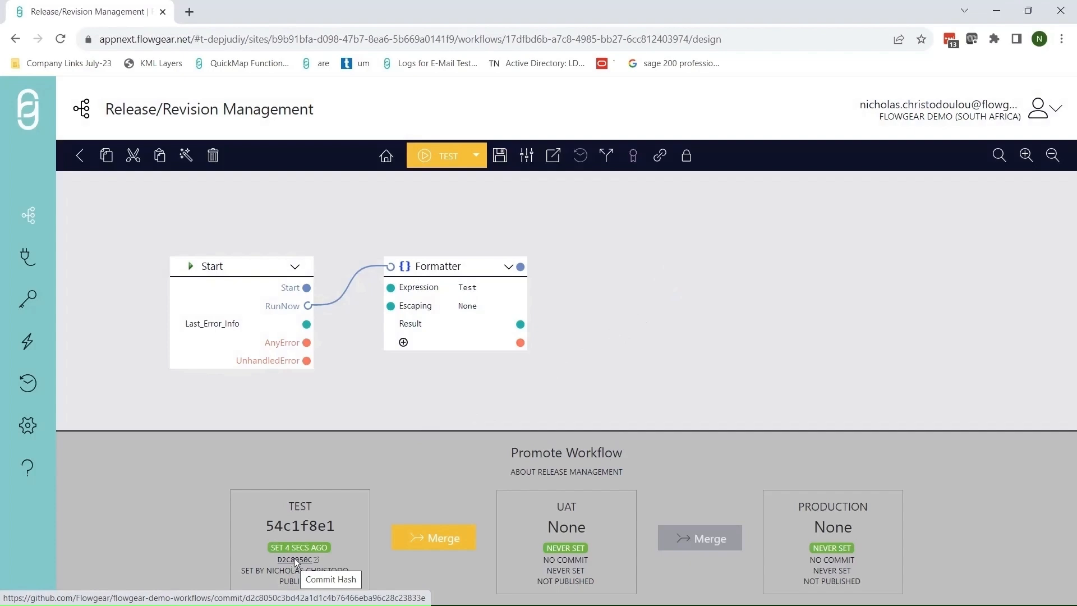
left_click(294, 561)
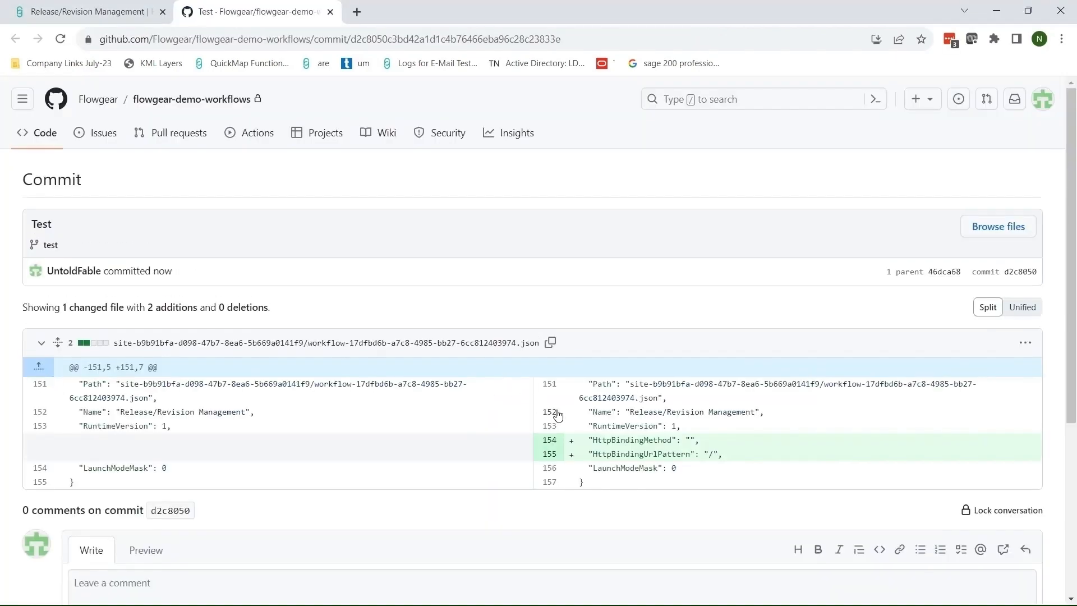
scroll(559, 392, "down", 4)
scroll(561, 387, "up", 3)
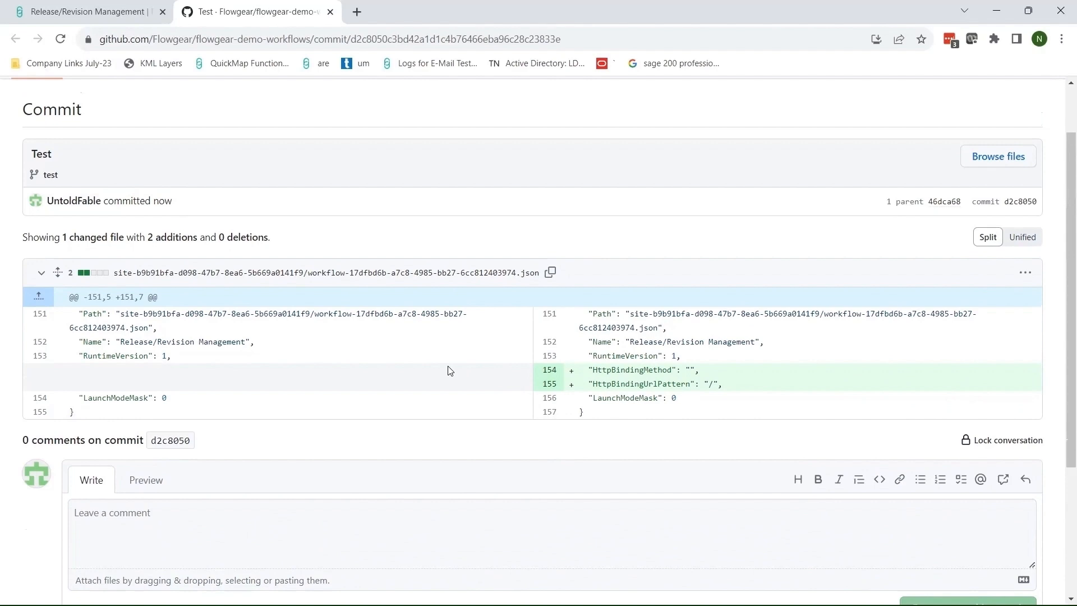
scroll(447, 371, "up", 1)
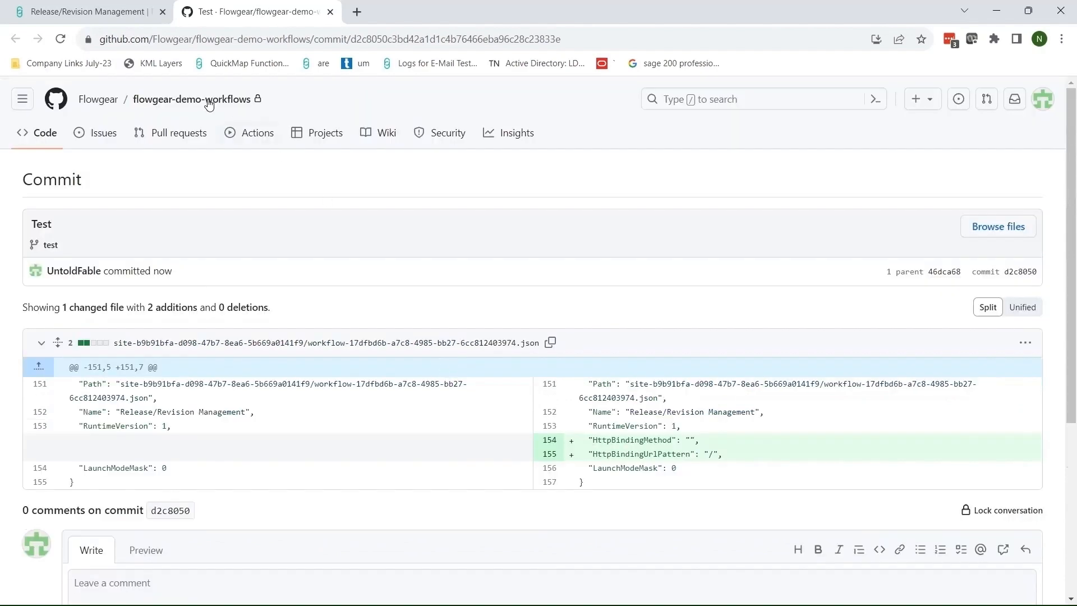
left_click(126, 16)
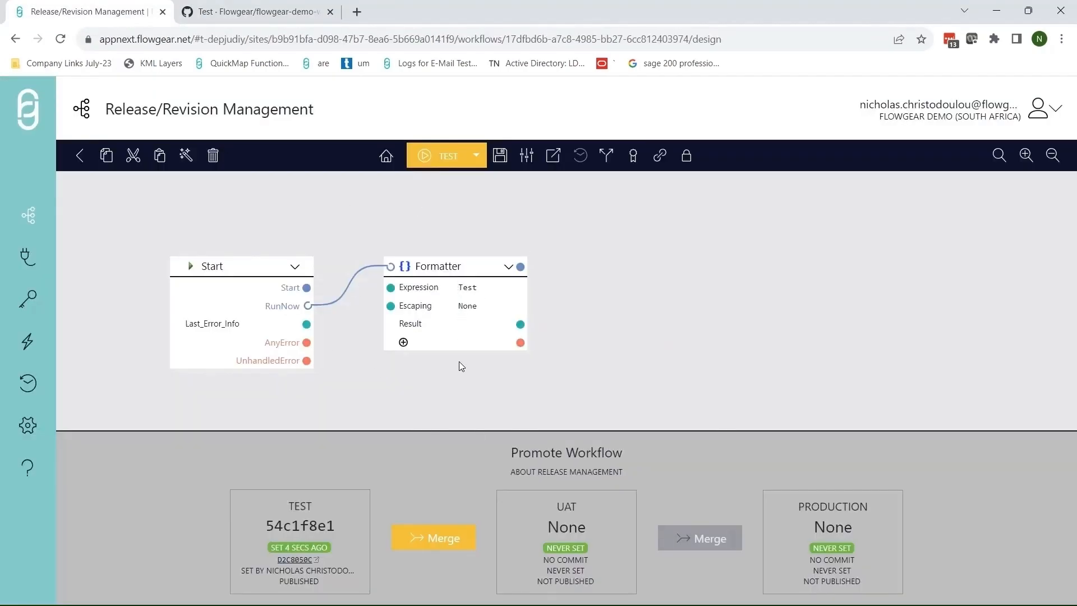